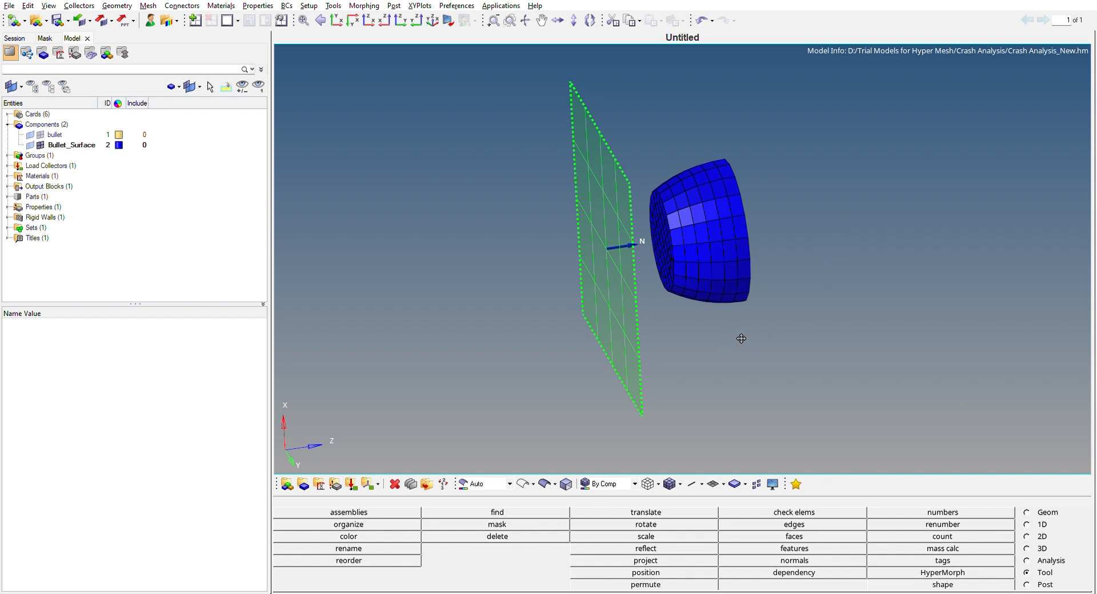
left_click_drag(722, 332, 691, 335, "ctrl")
left_click_drag(752, 140, 752, 278, "ctrl")
left_click_drag(517, 120, 483, 322, "ctrl")
left_click_drag(746, 159, 771, 343, "ctrl")
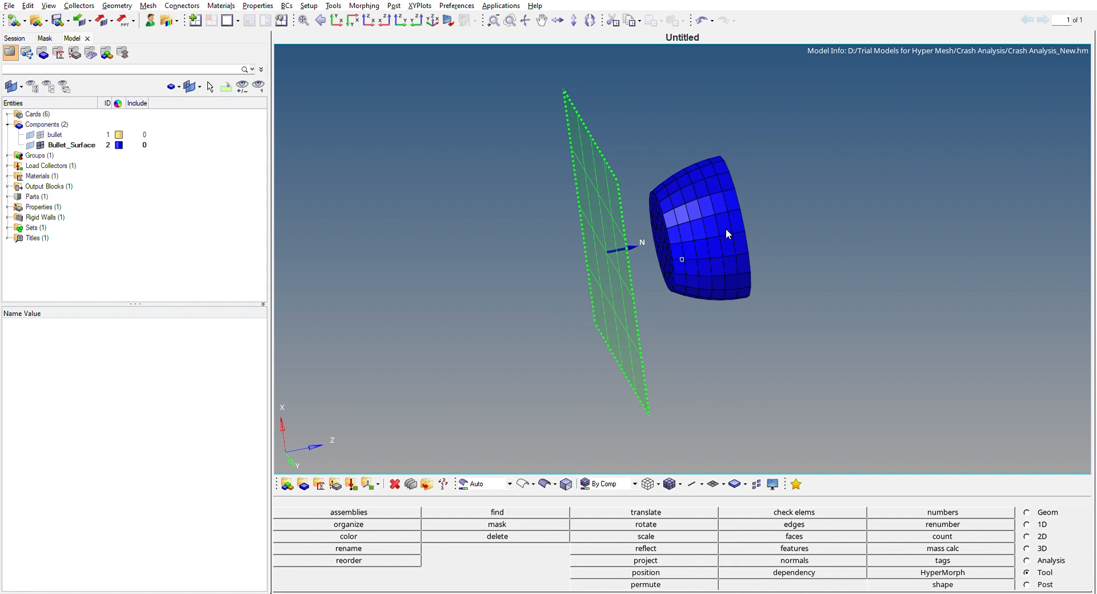
mouse_move(766, 158)
left_mouse_down("ctrl")
mouse_move(848, 162)
mouse_move(580, 245)
mouse_move(816, 203)
mouse_move(781, 154)
left_mouse_up("ctrl")
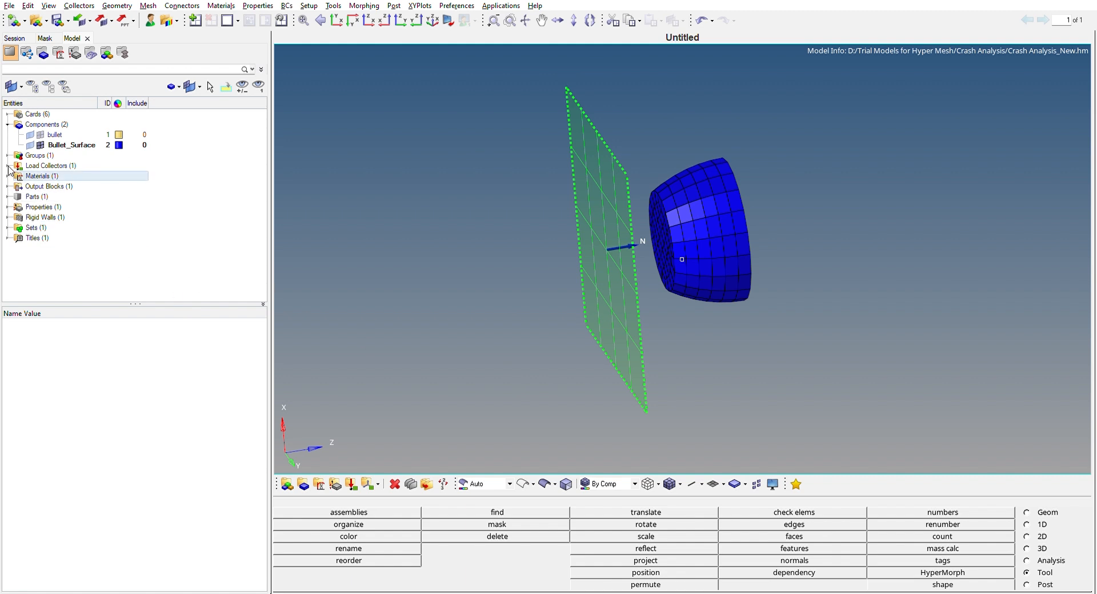
Review the card image, type and elastic-plastic parameters of the Crash_Material material.
left_click(7, 176)
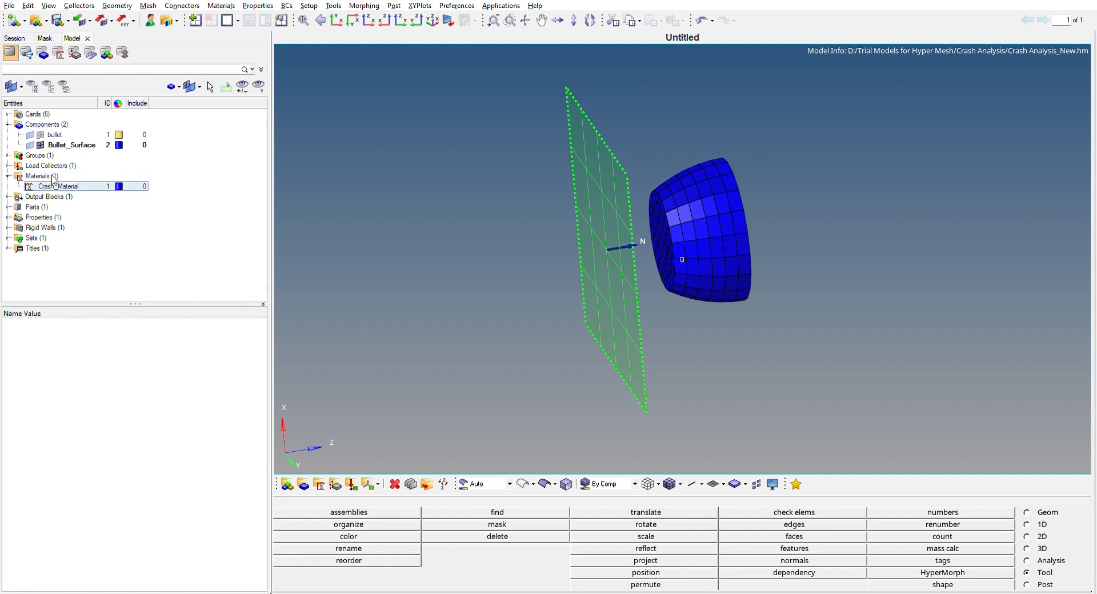
left_click(74, 186)
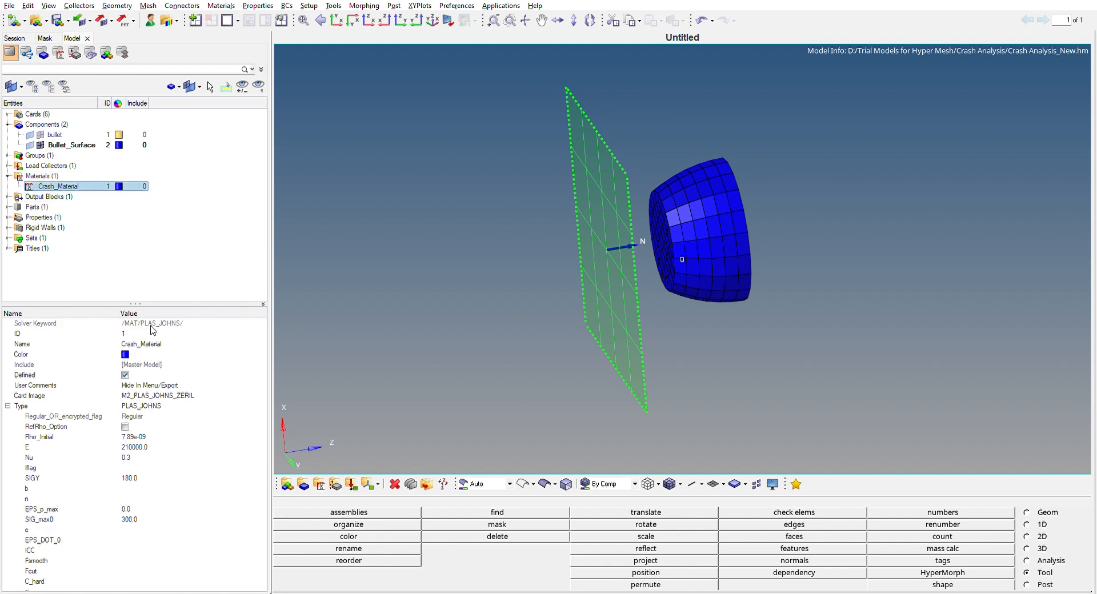
left_click_drag(134, 299, 135, 269)
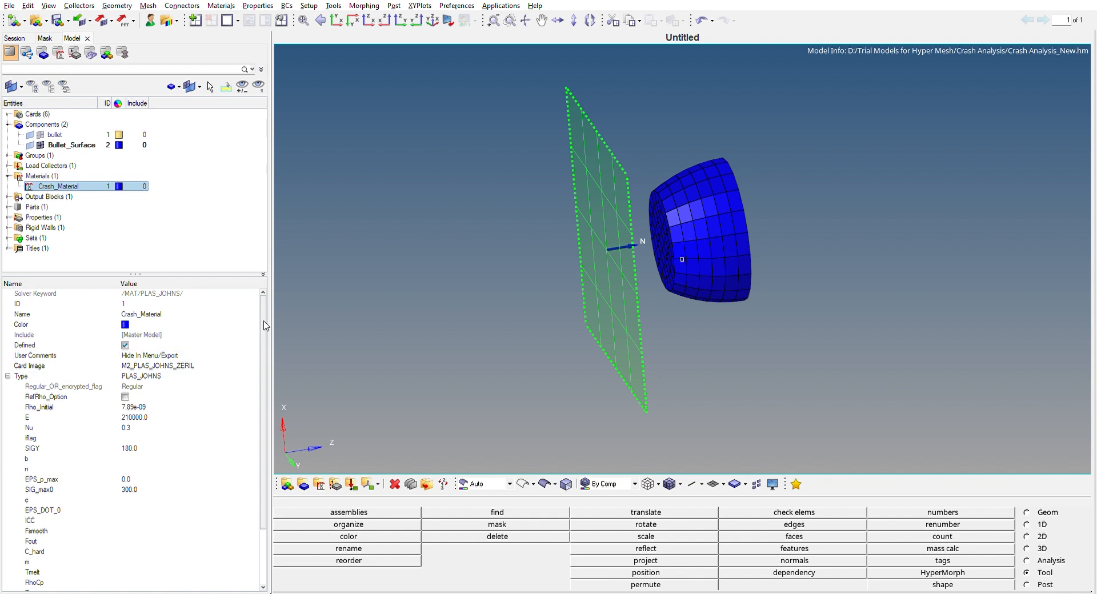
left_click(193, 253)
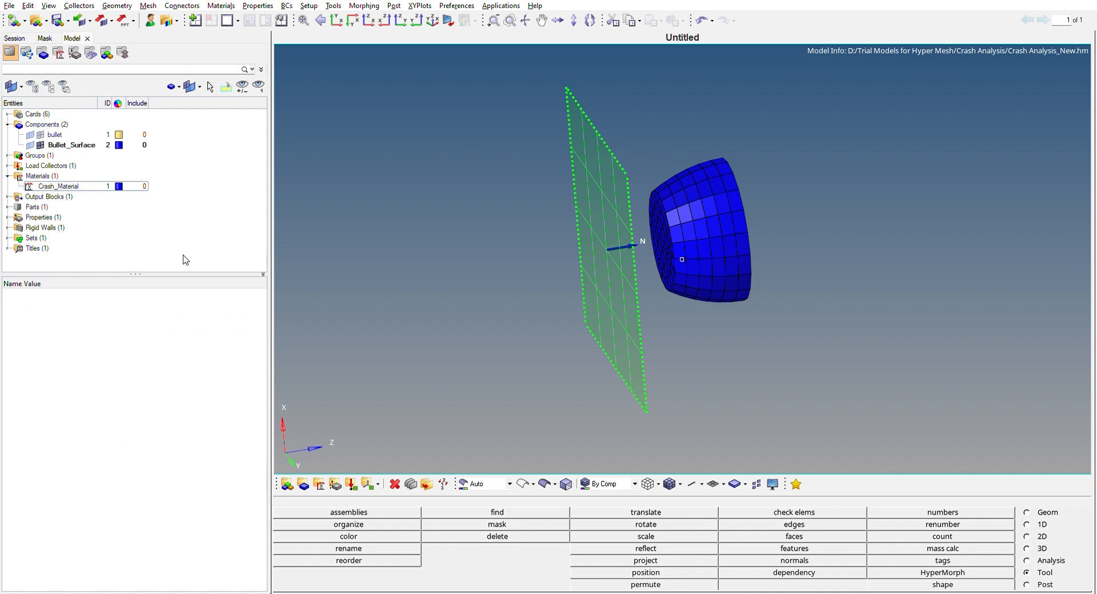
left_click(74, 182)
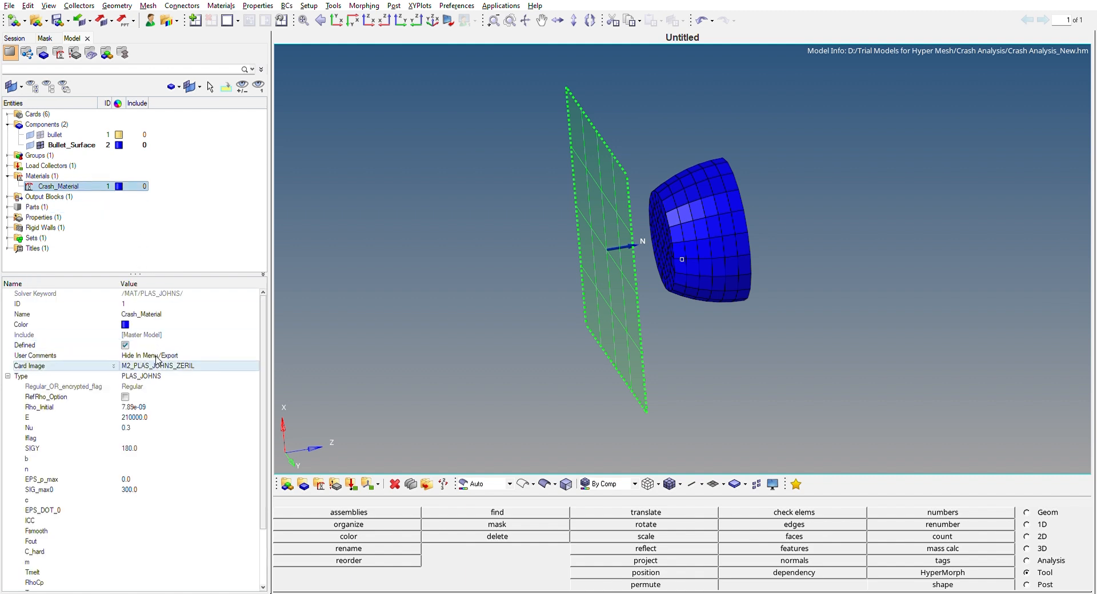
left_click_drag(264, 358, 257, 323)
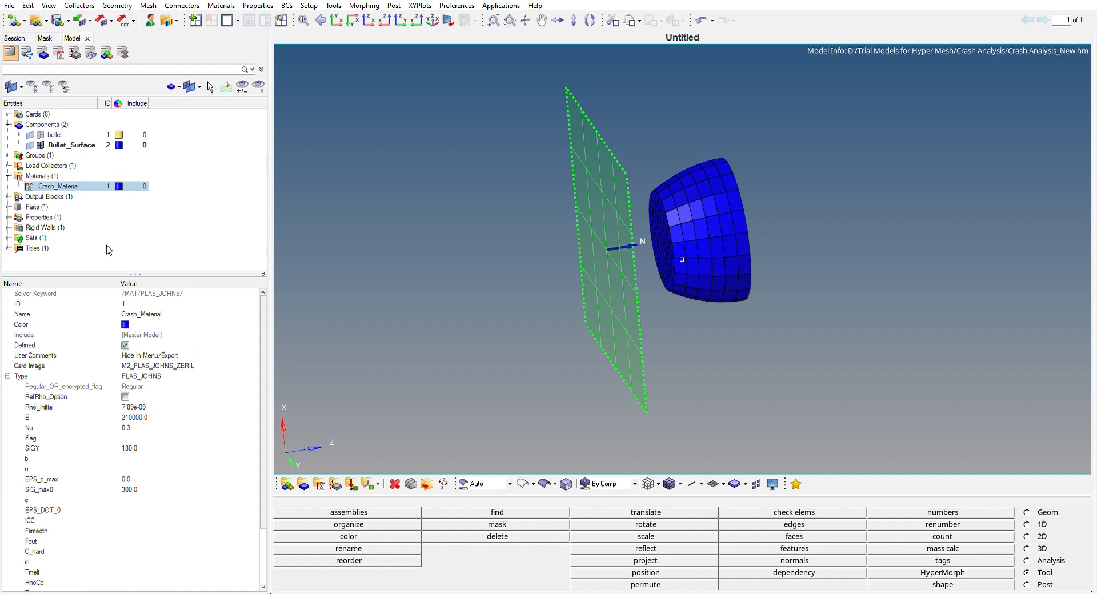
left_click(8, 176)
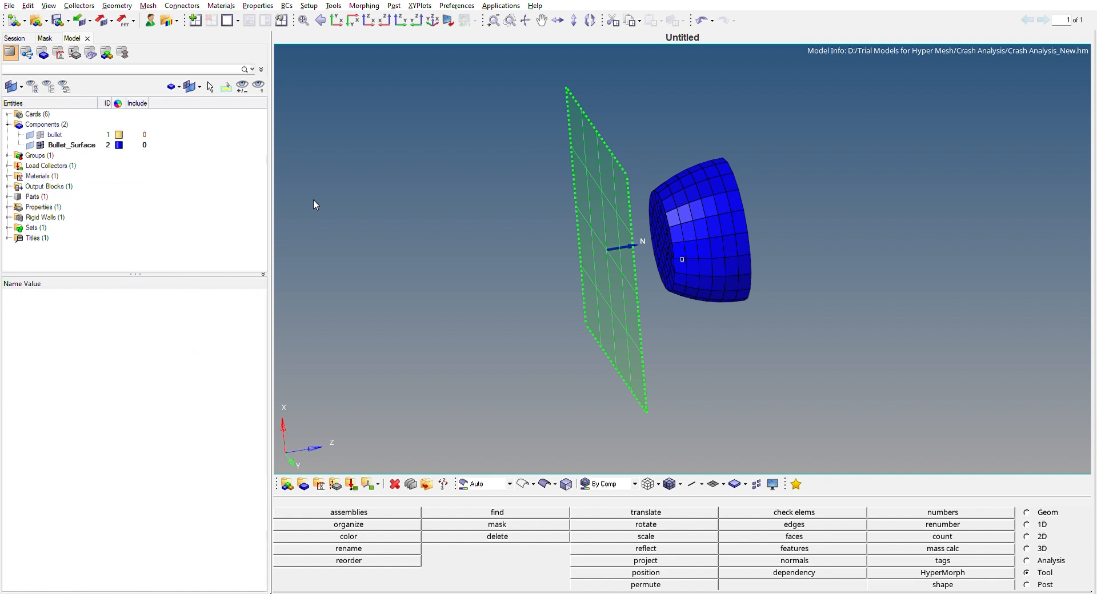
Review the Crash_Property shell settings and the property and material assigned to the Bullet_Surface component.
left_click(7, 206)
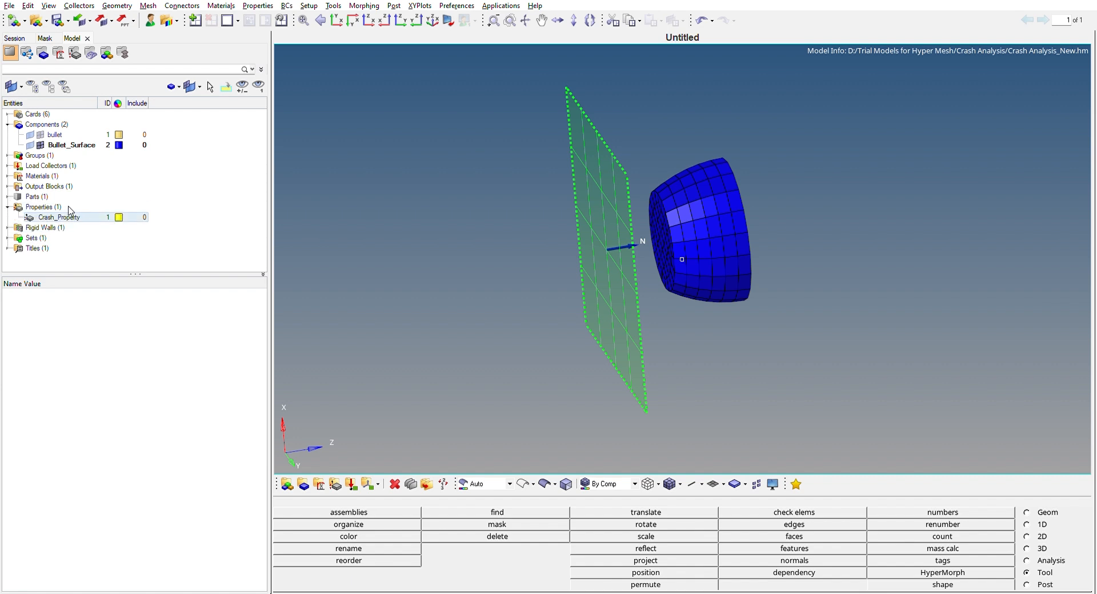
left_click(90, 216)
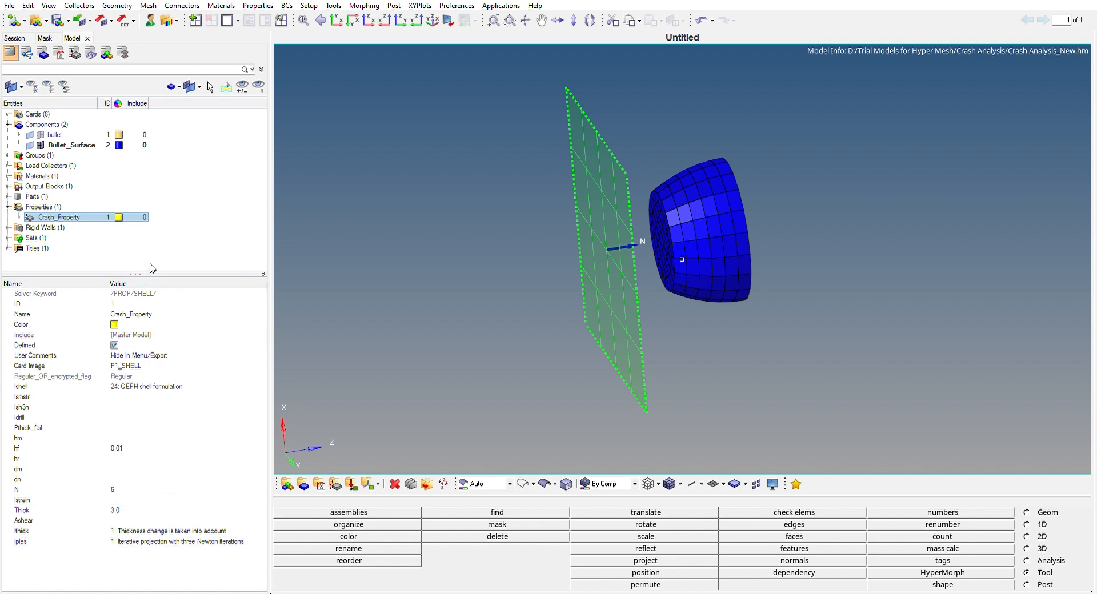
left_click_drag(147, 274, 147, 282)
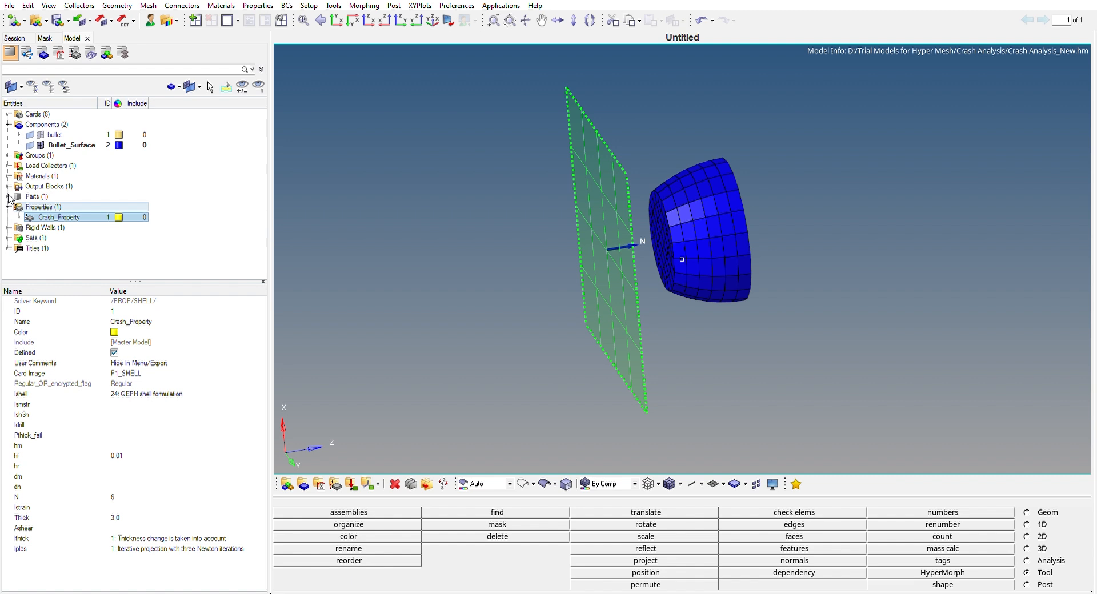
left_click(8, 207)
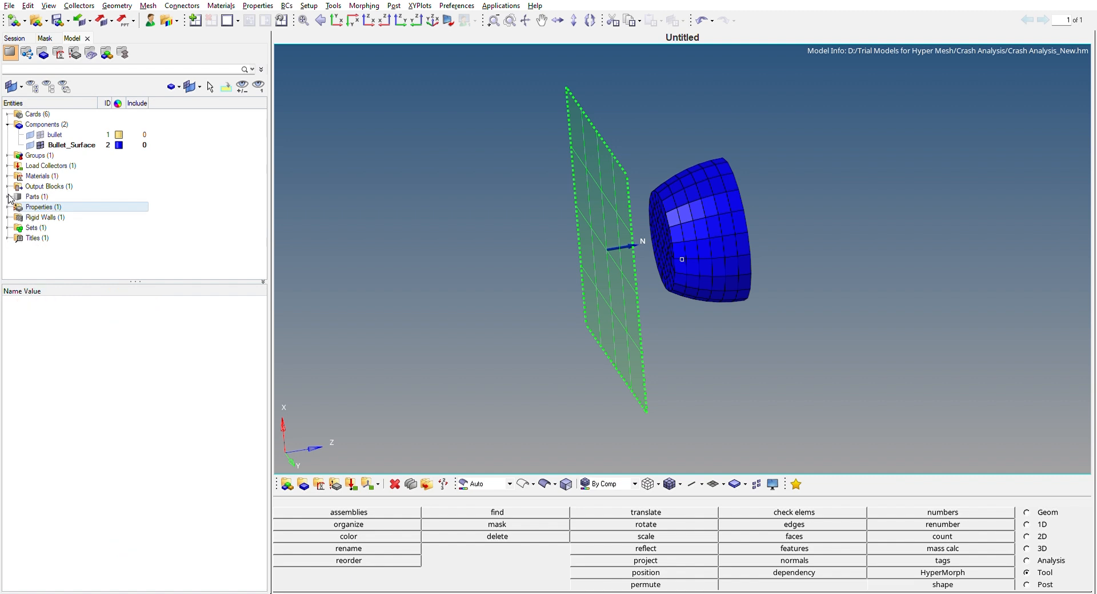
left_click(85, 145)
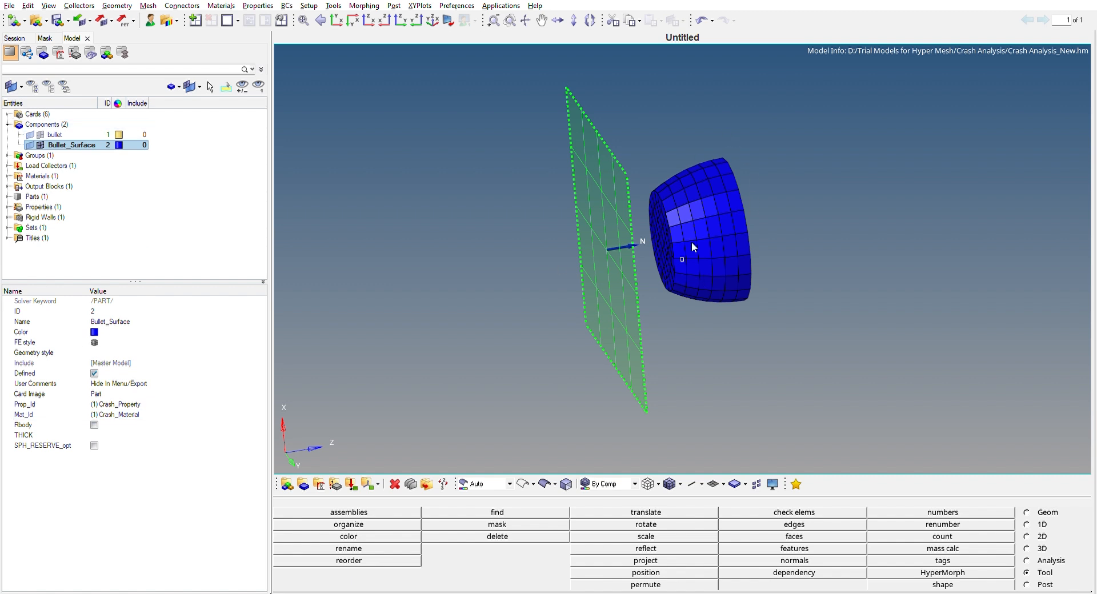
left_click(8, 124)
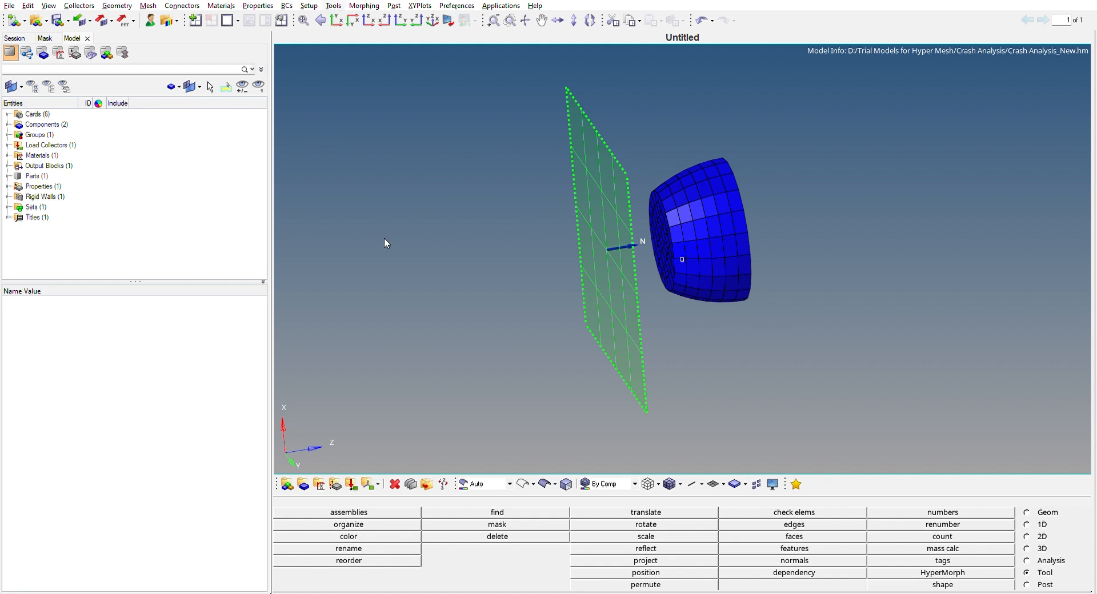
Open the BCs Manager to view the component choices for a boundary condition and review the Velocity entry's components.
left_click(383, 282)
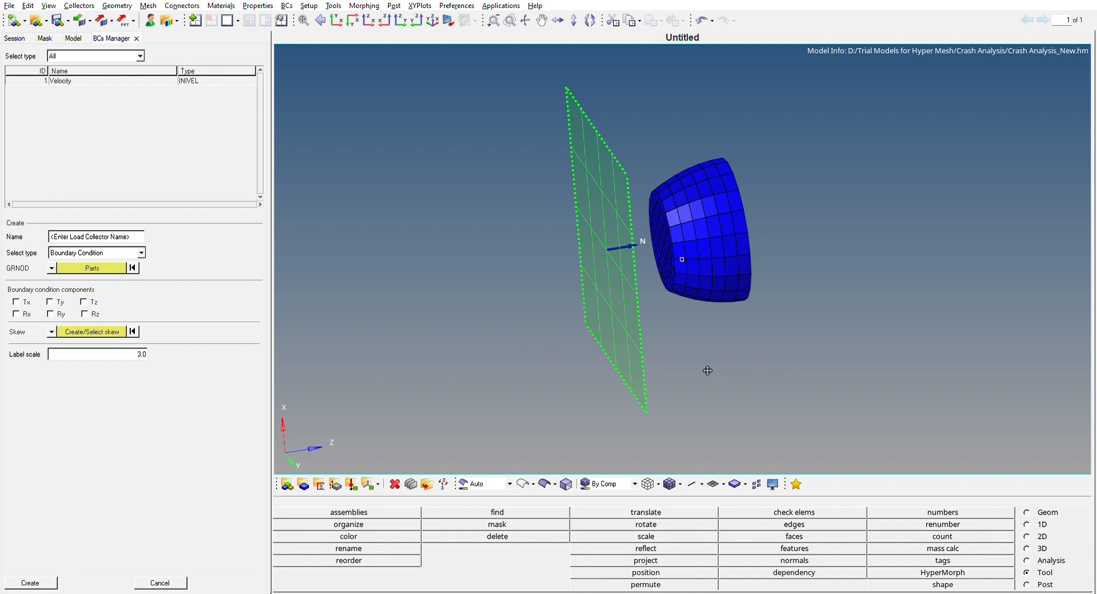
left_click_drag(808, 303, 752, 309, "ctrl")
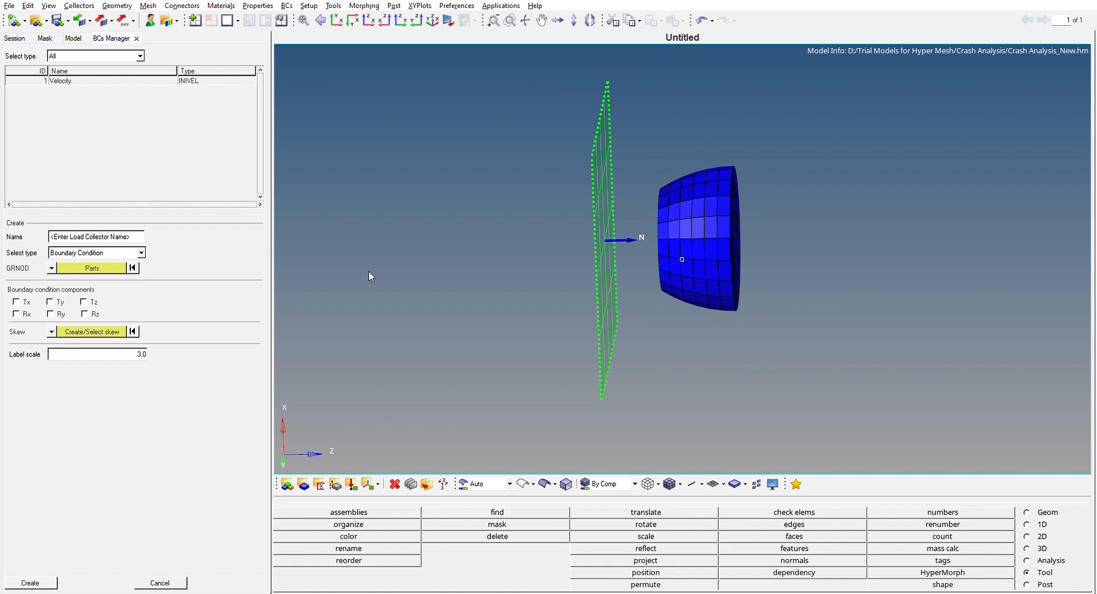
left_click(89, 260)
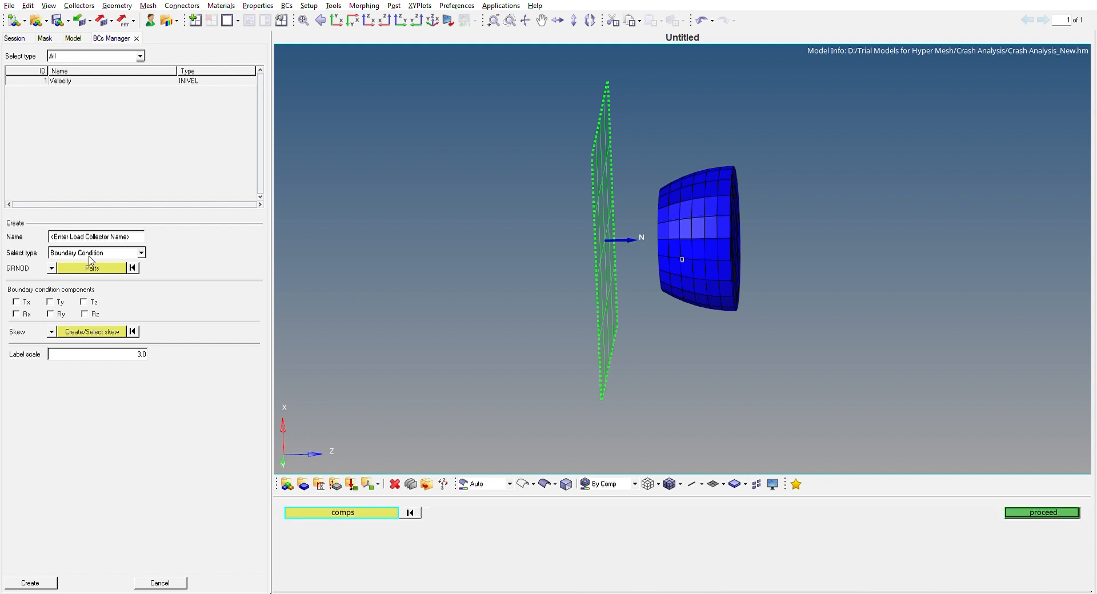
left_click(349, 513)
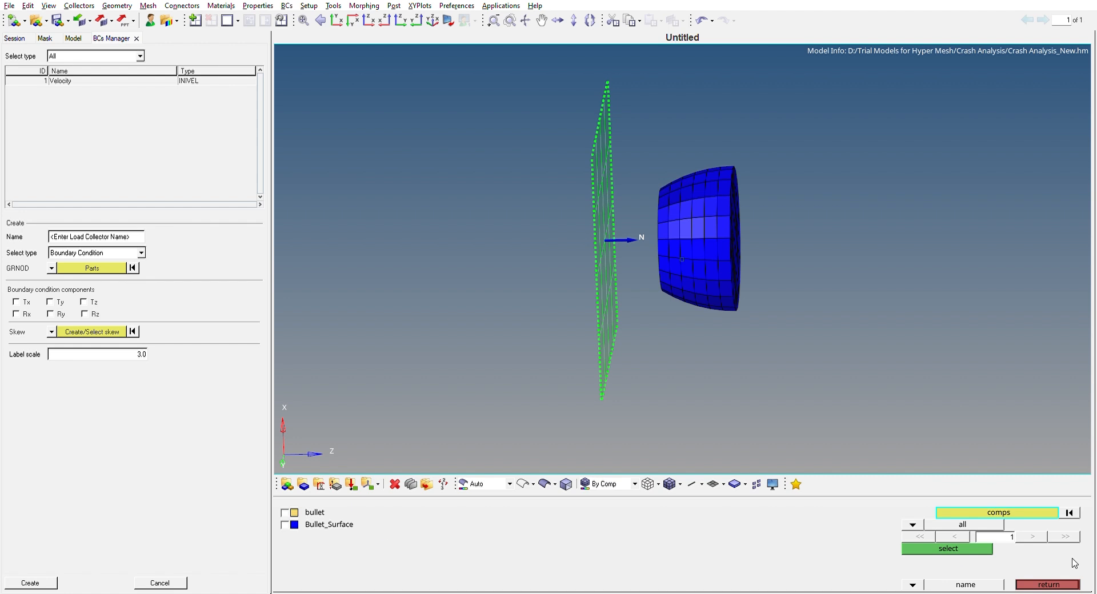
left_click(1064, 581)
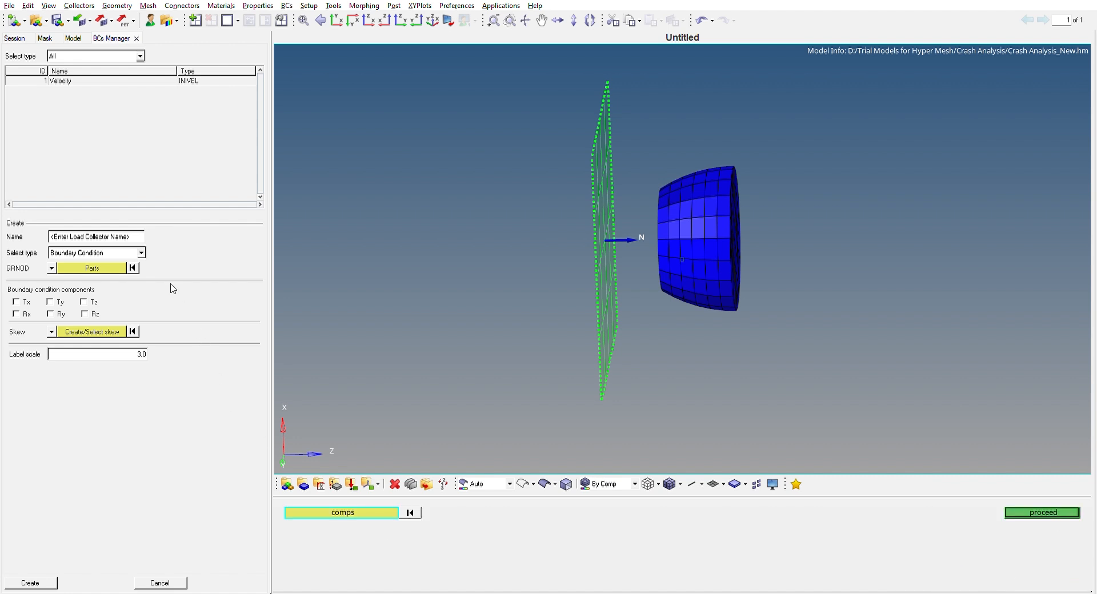
left_click(1047, 512)
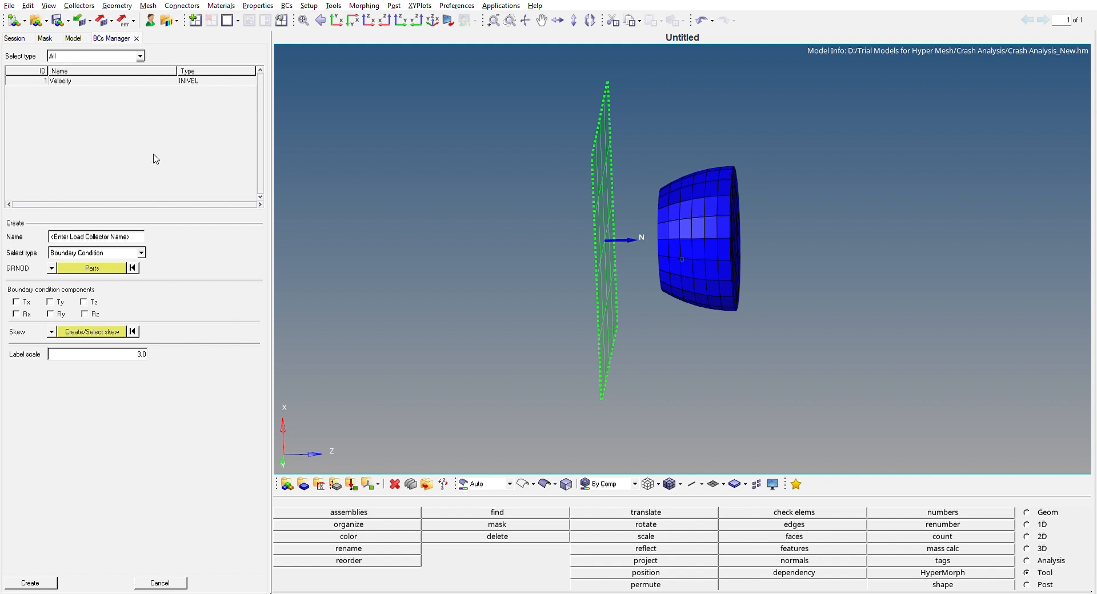
left_click(108, 77)
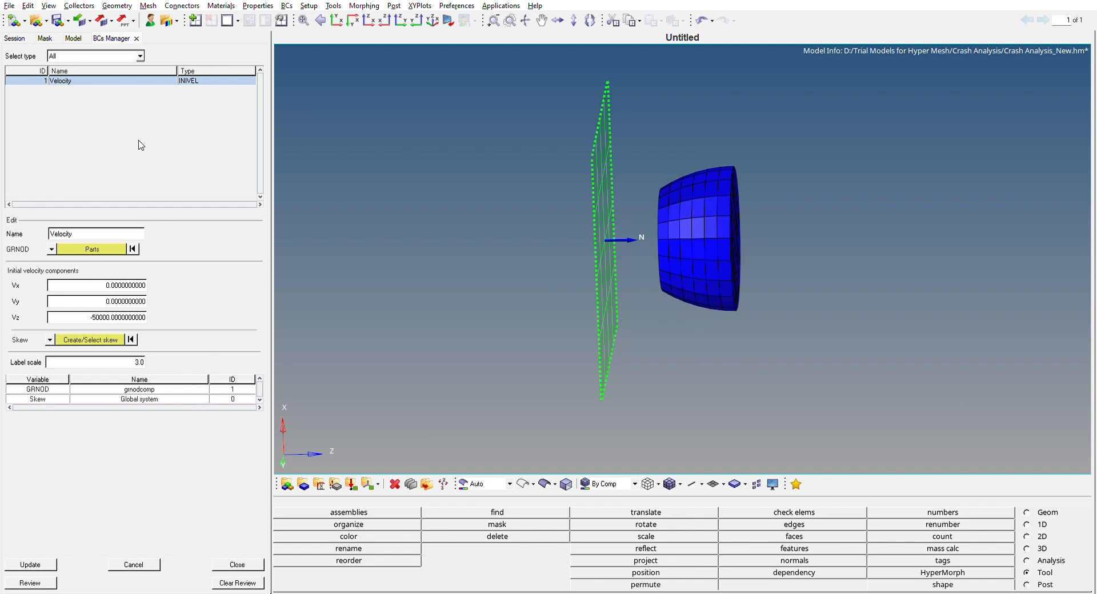
left_click(136, 39)
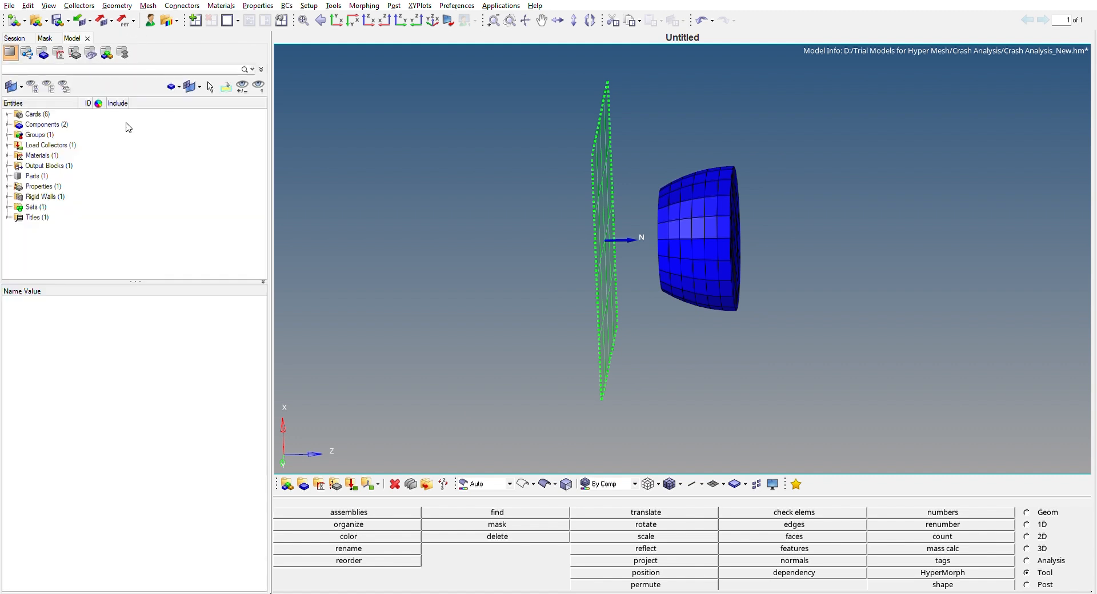
Isolate the Velocity load collector to examine its initial-velocity arrows on the bullet, and restore the full model display.
left_click(8, 145)
left_click(42, 155)
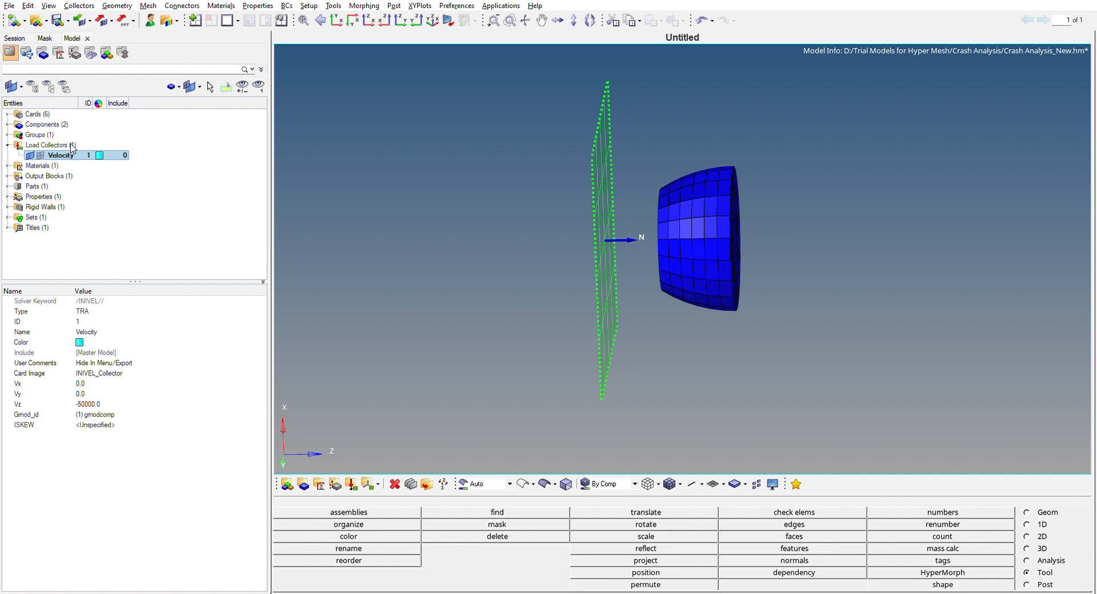
key("q")
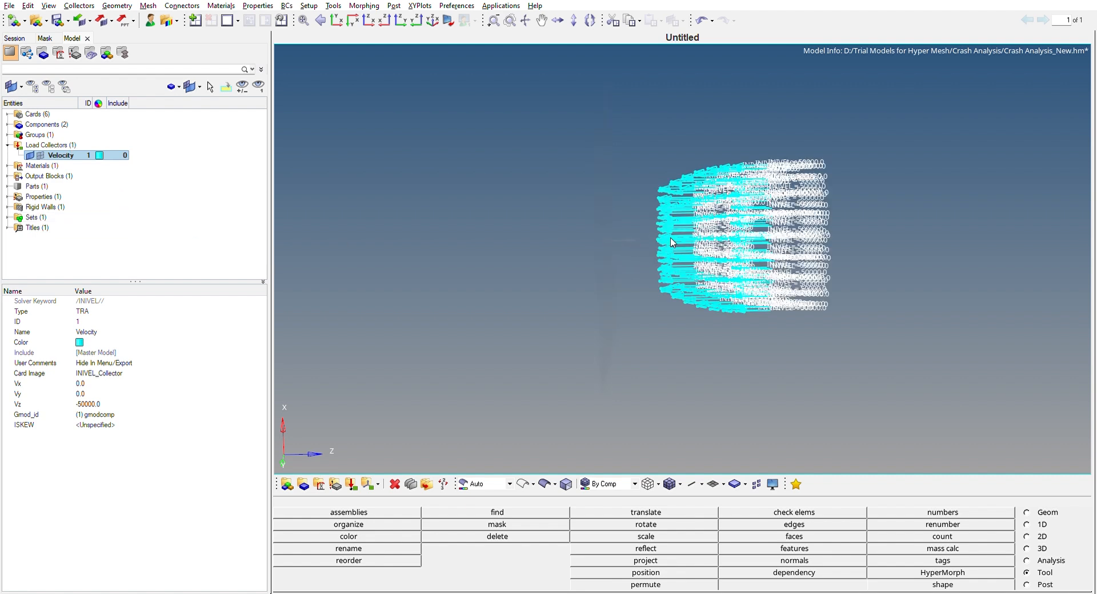
scroll(634, 325, "up", 5)
right_click_drag(571, 320, 564, 262, "ctrl")
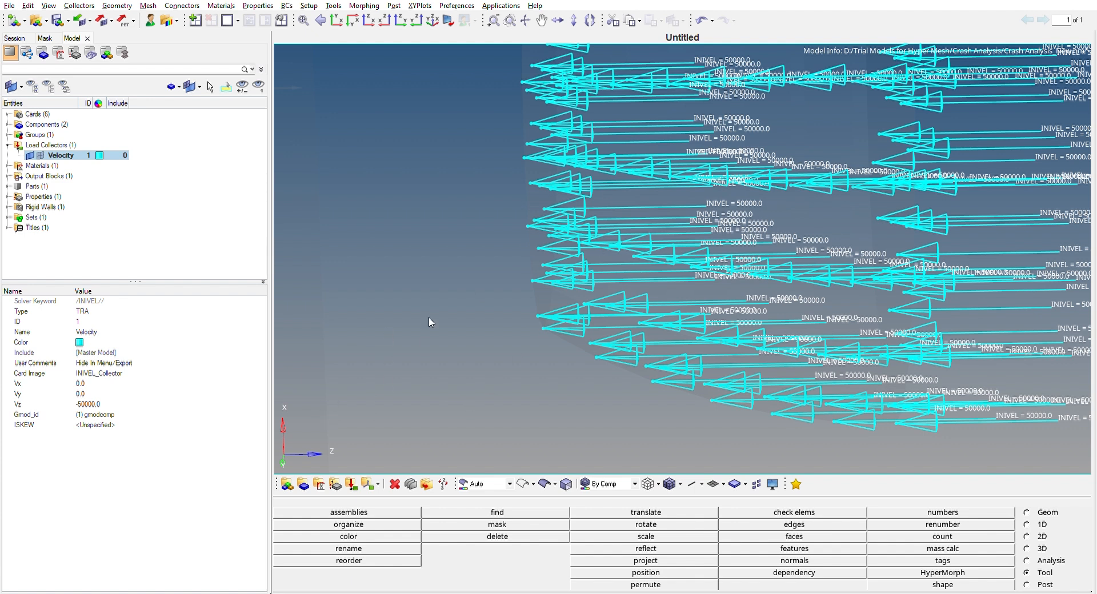
scroll(434, 332, "up", 2)
scroll(435, 331, "down", 6)
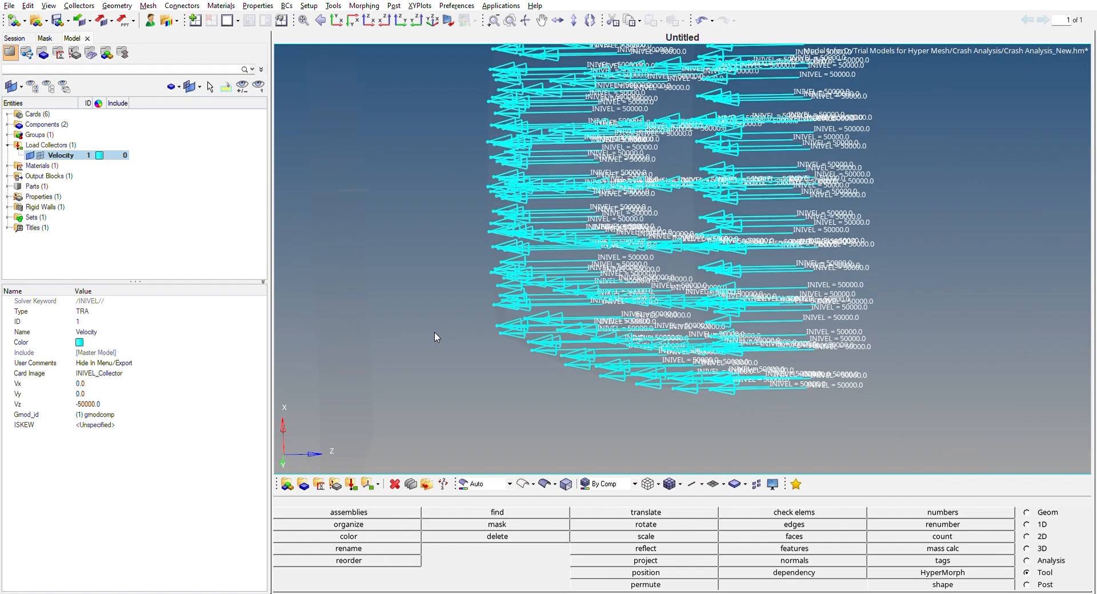
right_click_drag(415, 357, 520, 333, "ctrl")
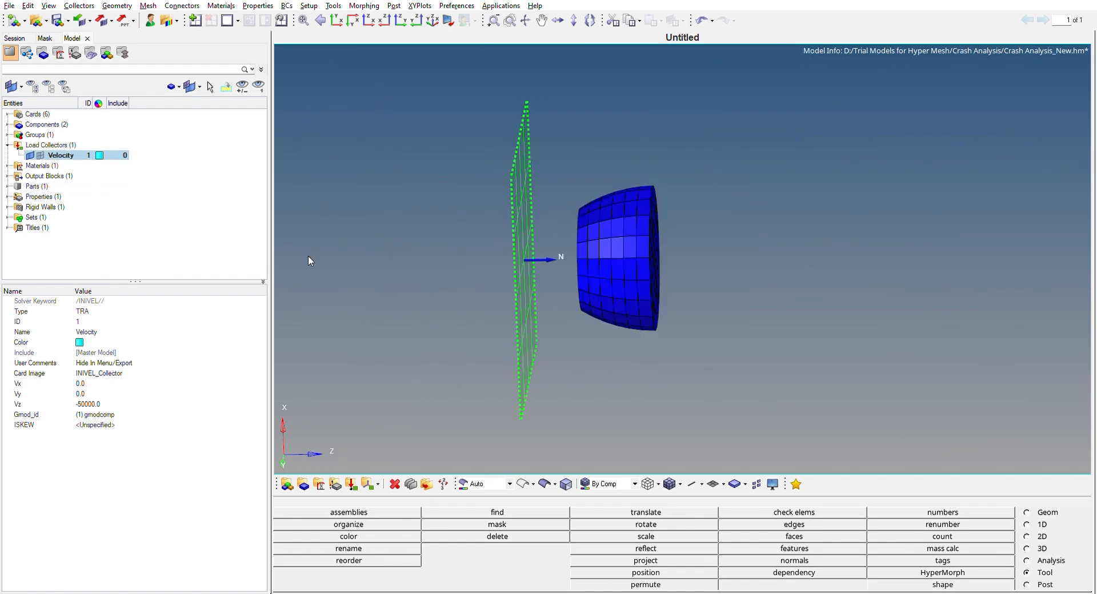
right_click_drag(386, 264, 410, 257, "ctrl")
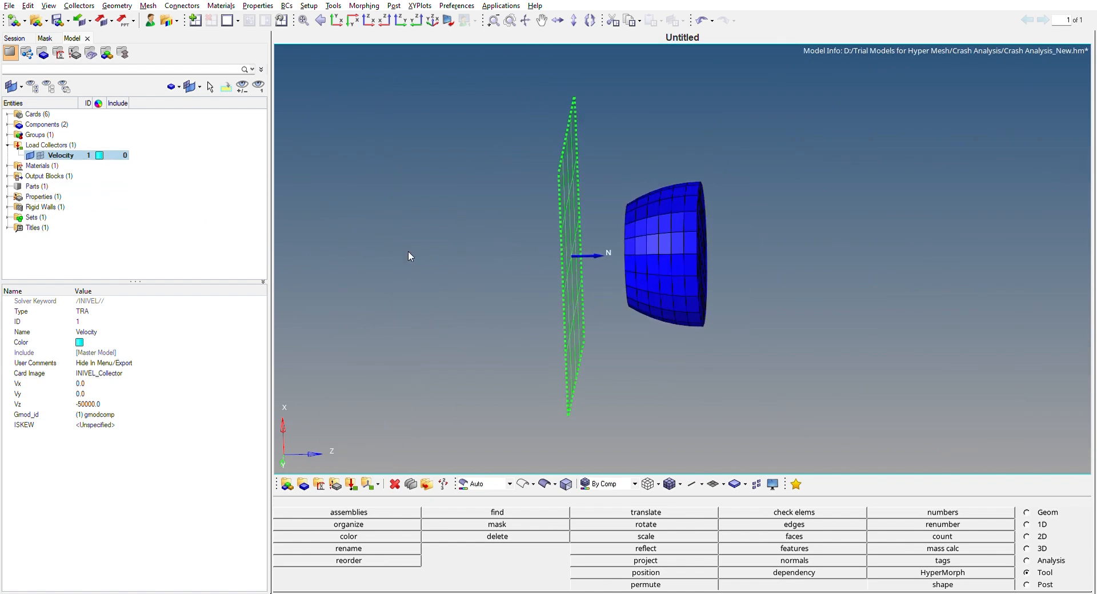
left_click(8, 141)
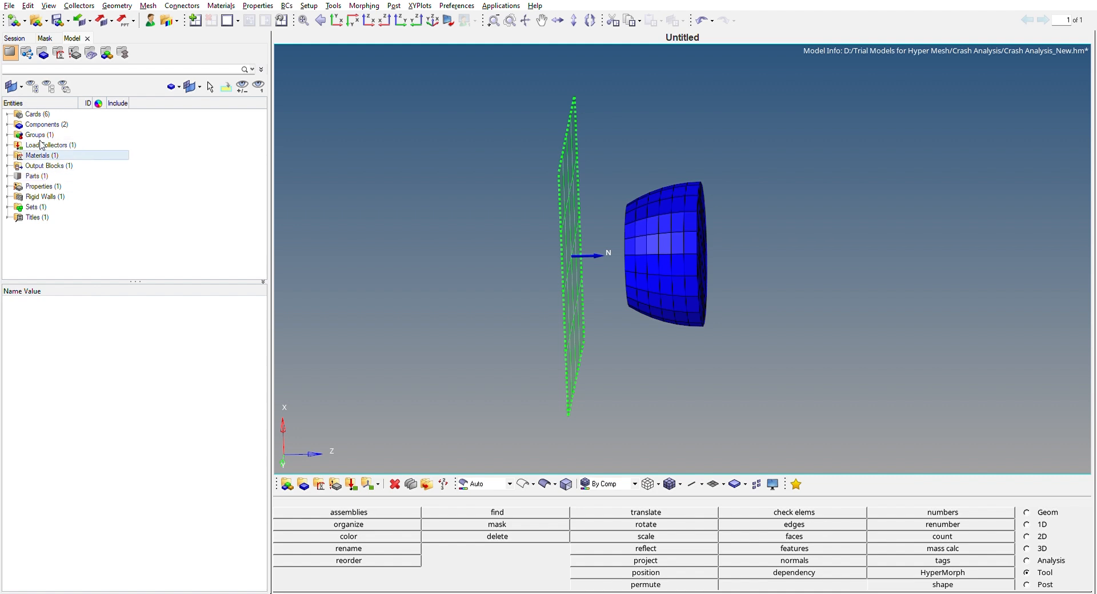
Create a new rigid wall entity in the model, keeping its default infinite plane geometry.
left_click_drag(601, 289, 570, 282, "ctrl")
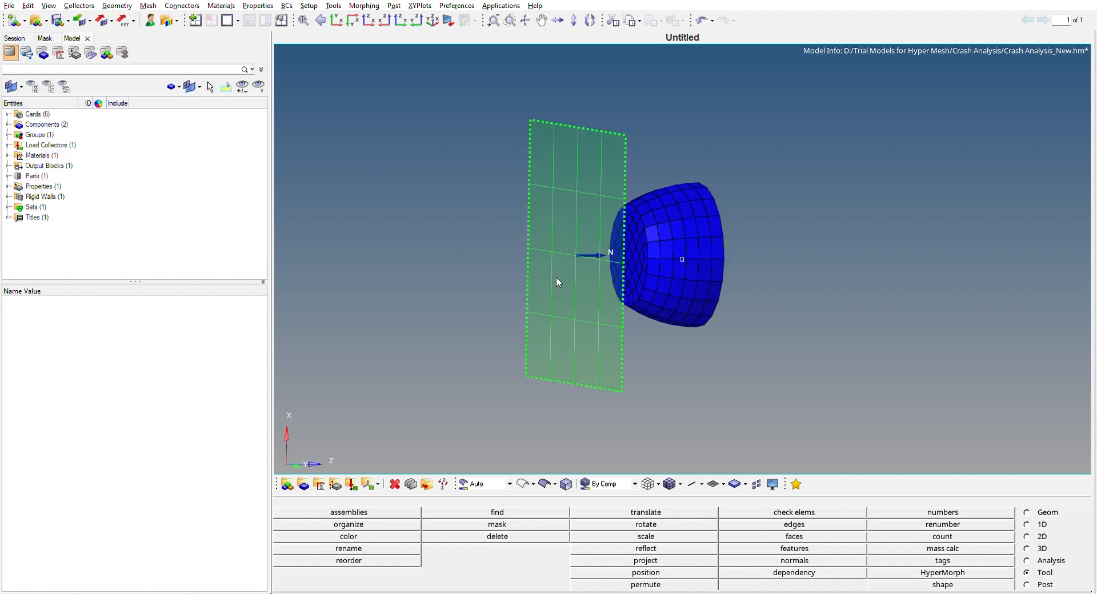
mouse_move(495, 233)
left_mouse_down("ctrl")
mouse_move(448, 169)
mouse_move(458, 225)
mouse_move(725, 316)
mouse_move(663, 286)
mouse_move(711, 290)
mouse_move(640, 251)
left_mouse_up("ctrl")
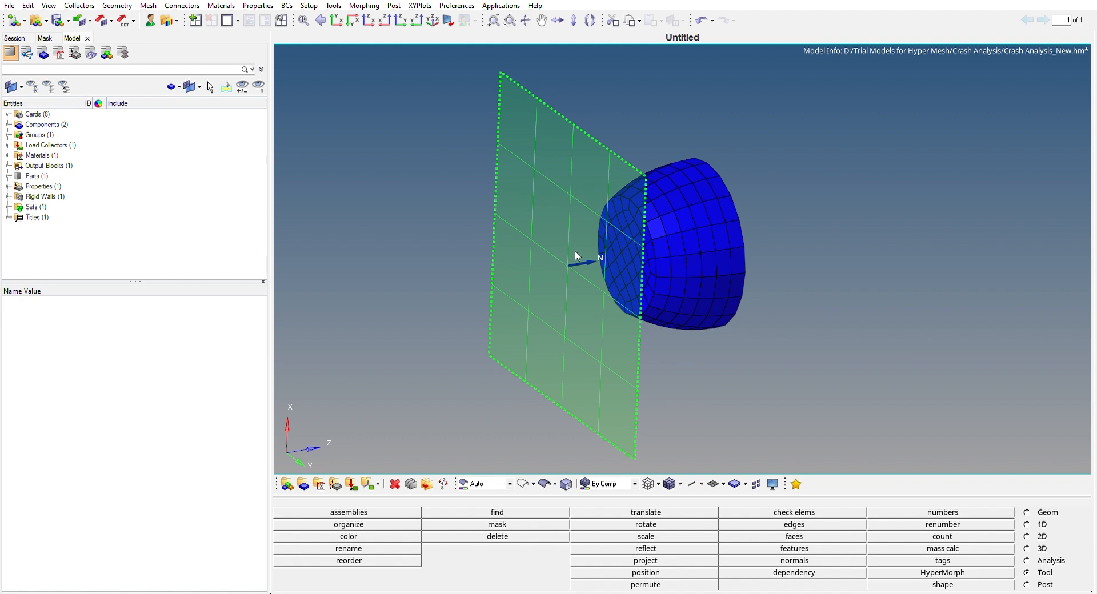
scroll(838, 272, "down", 3, "ctrl")
left_click_drag(788, 339, 708, 329, "ctrl")
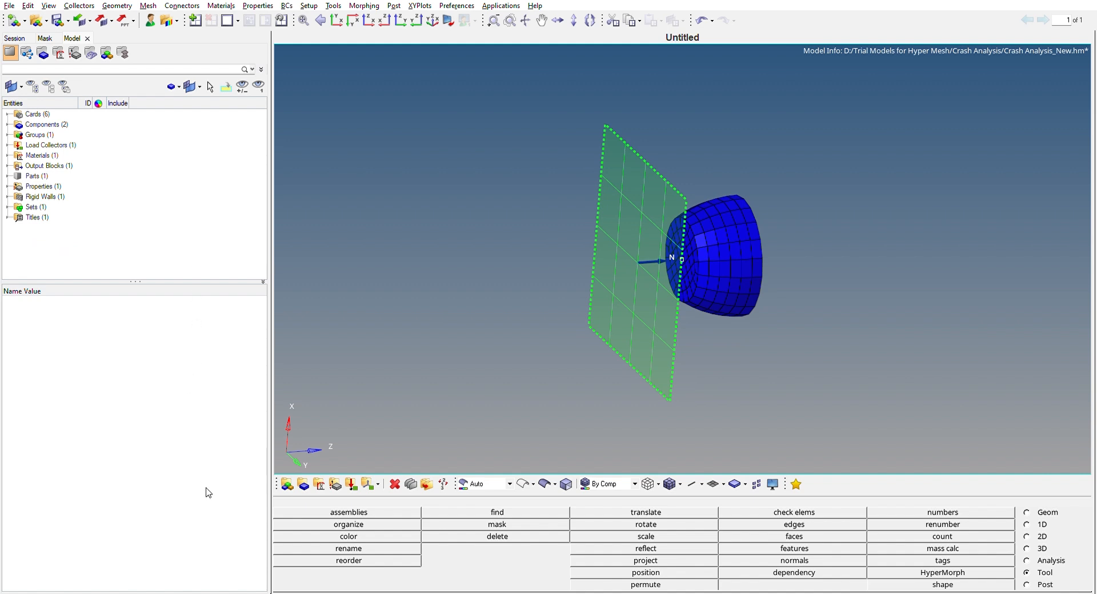
left_click(195, 518)
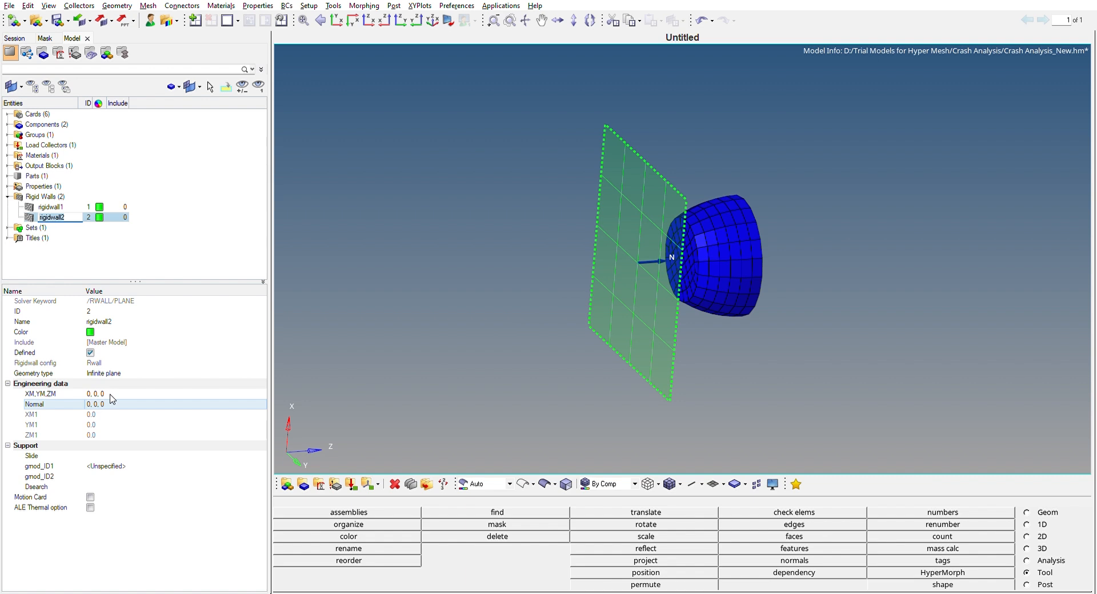
left_click(408, 387)
left_click_drag(419, 328, 344, 331, "ctrl")
left_click_drag(412, 382, 575, 336, "ctrl")
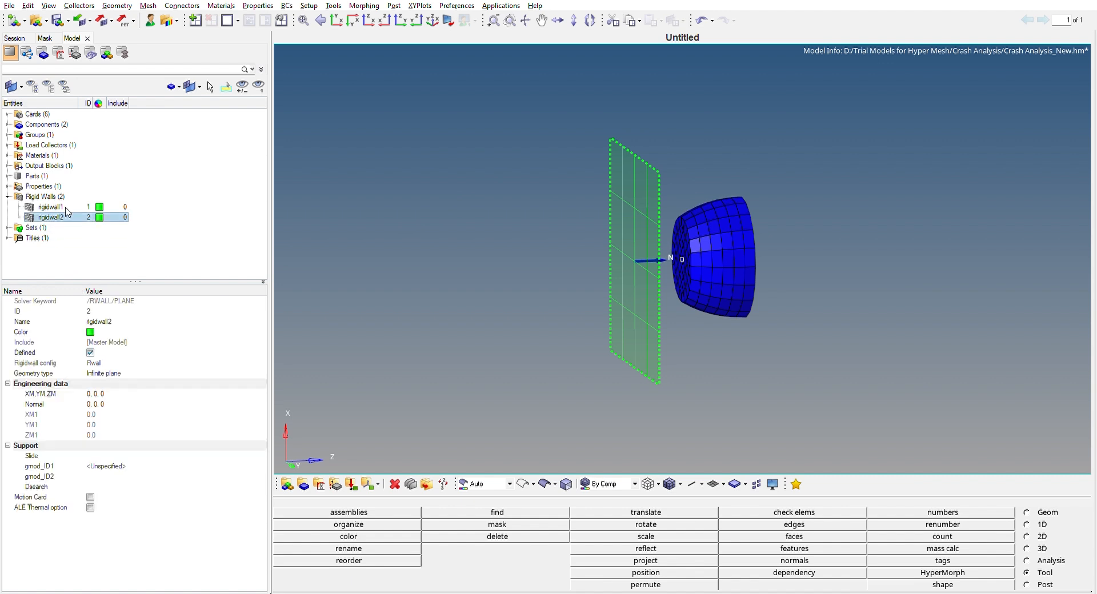
Delete the extra rigidwall2 and review the plane position, normal and friction settings of rigidwall1 in front of the bullet.
left_click(536, 320)
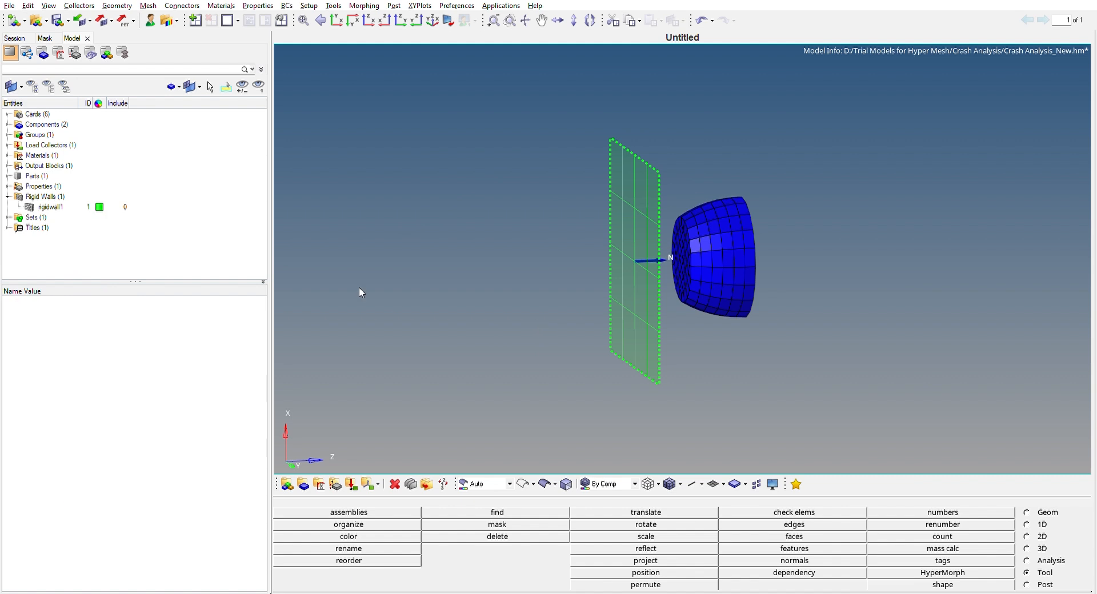
left_click(60, 204)
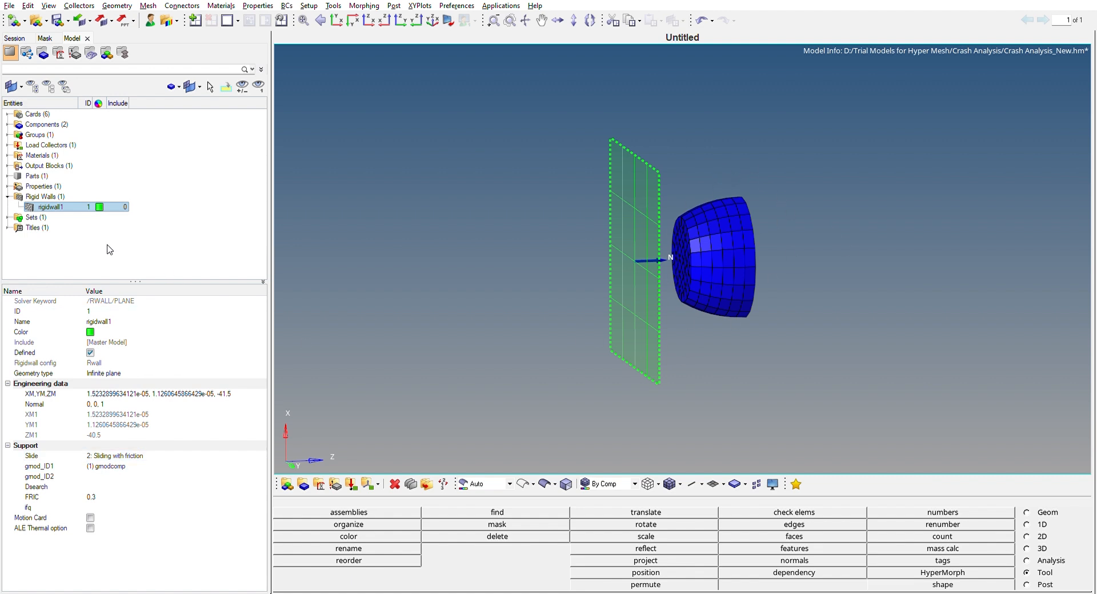
left_click(8, 196)
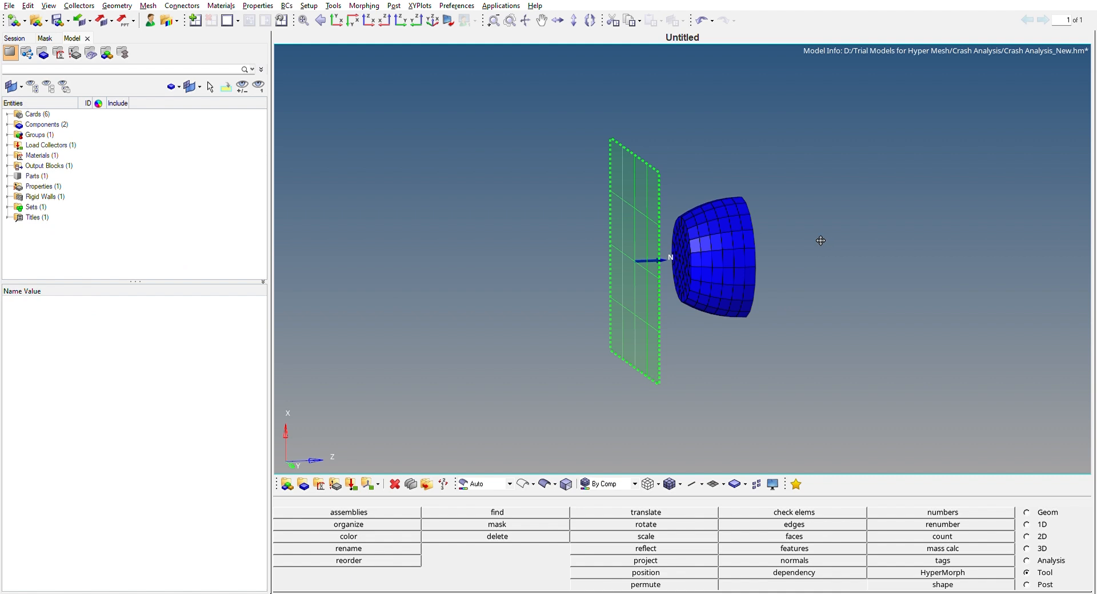
left_click_drag(744, 208, 751, 127, "ctrl")
left_click_drag(822, 318, 705, 355, "ctrl")
left_click_drag(650, 164, 568, 171, "ctrl")
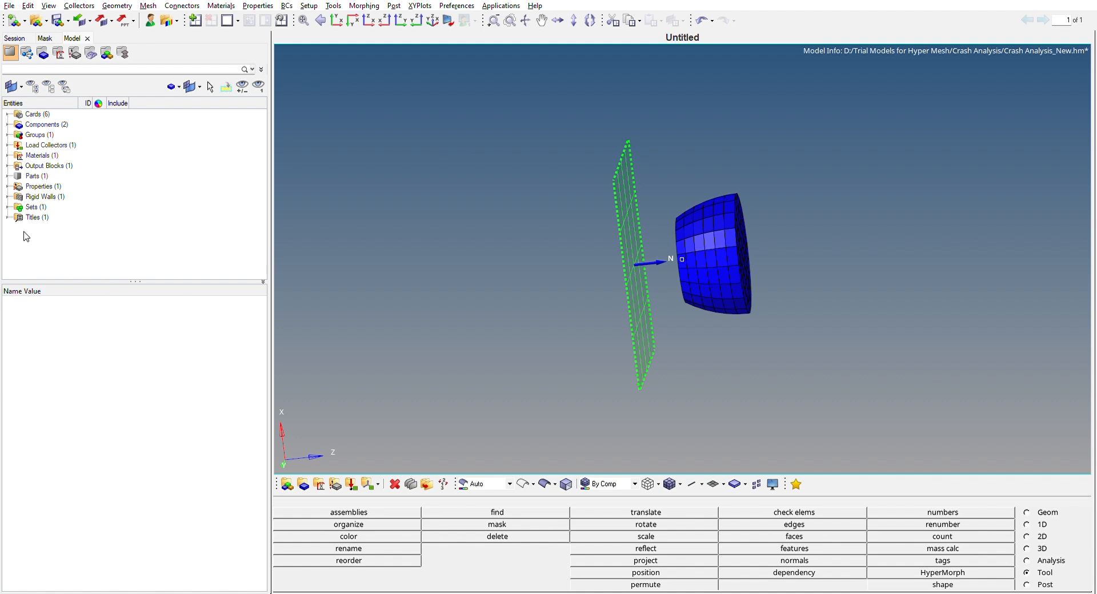
Examine the contact interface group1, including its TYPE7 card image, slave and master components, stiffness, gap and initial penetration settings.
left_click(7, 135)
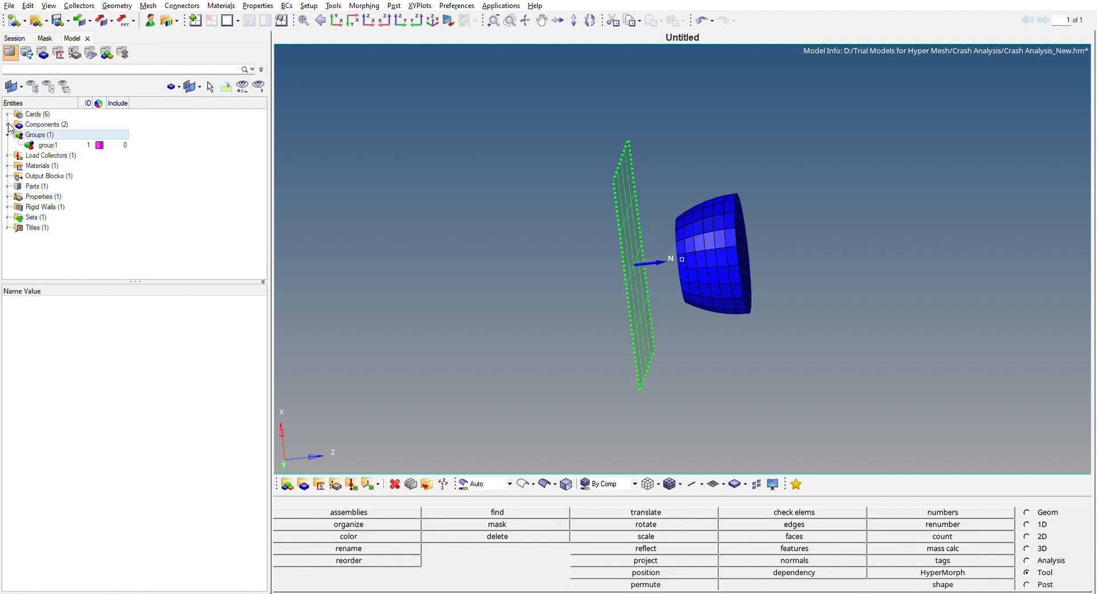
left_click(68, 144)
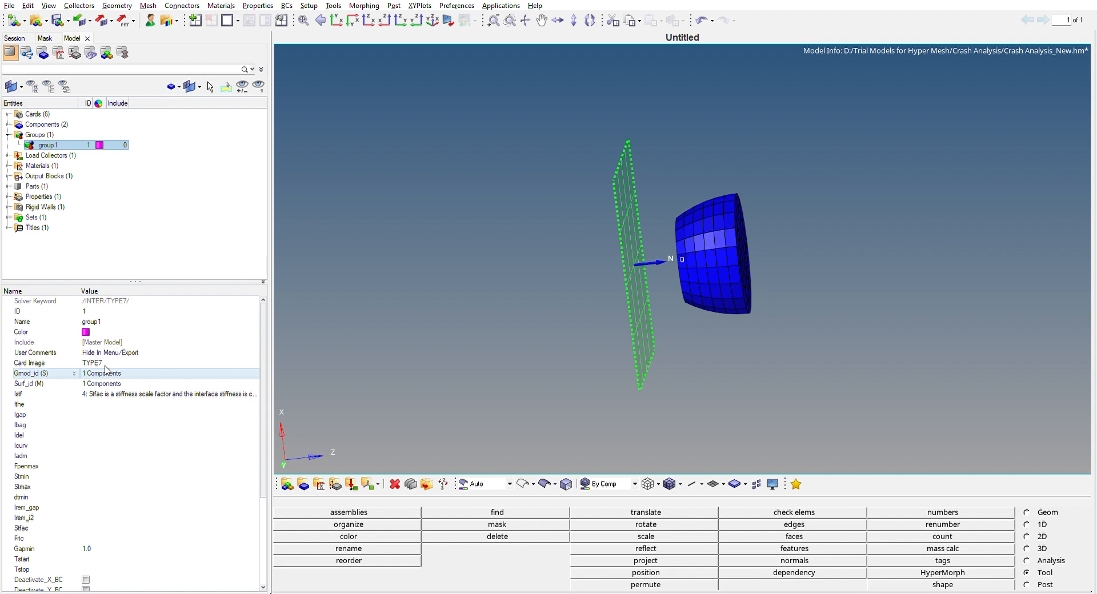
key("Down")
left_click_drag(143, 281, 153, 245)
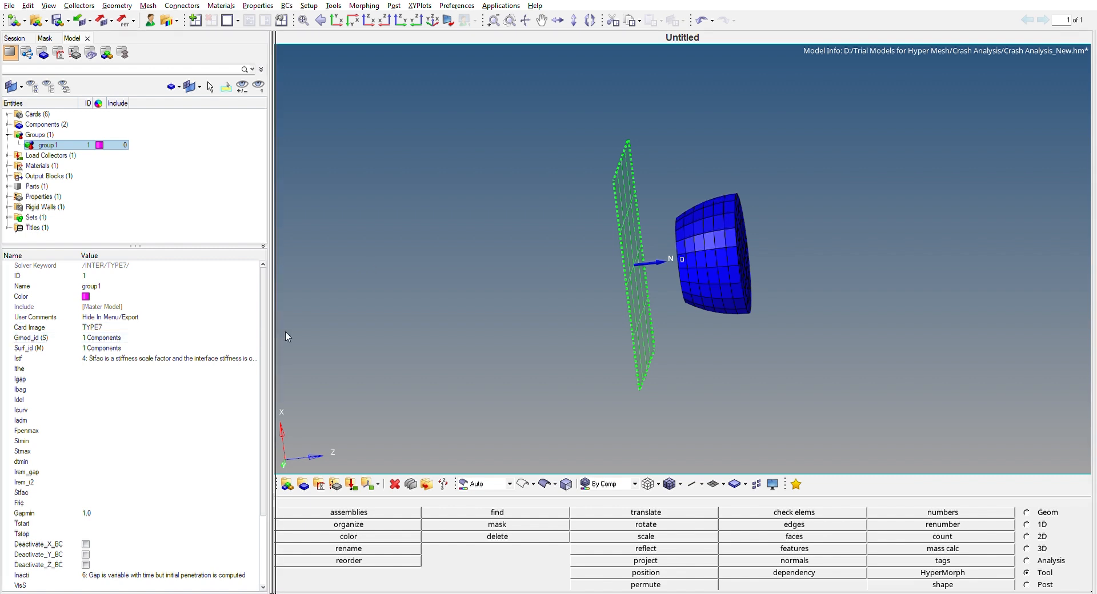
left_click_drag(274, 337, 288, 343)
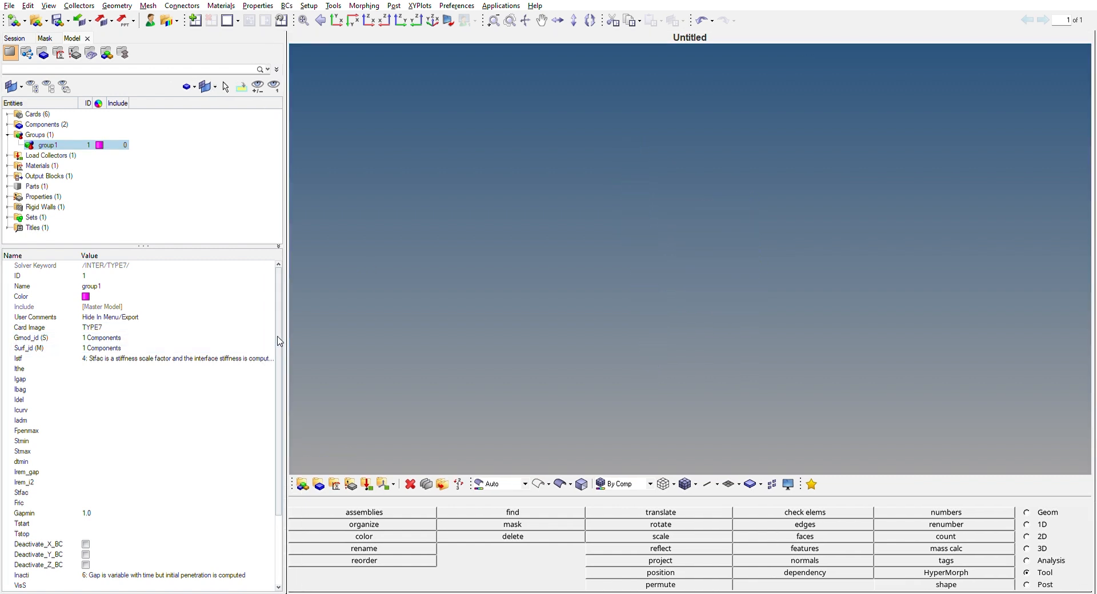
scroll(277, 369, "down", 1)
scroll(277, 369, "down", 2)
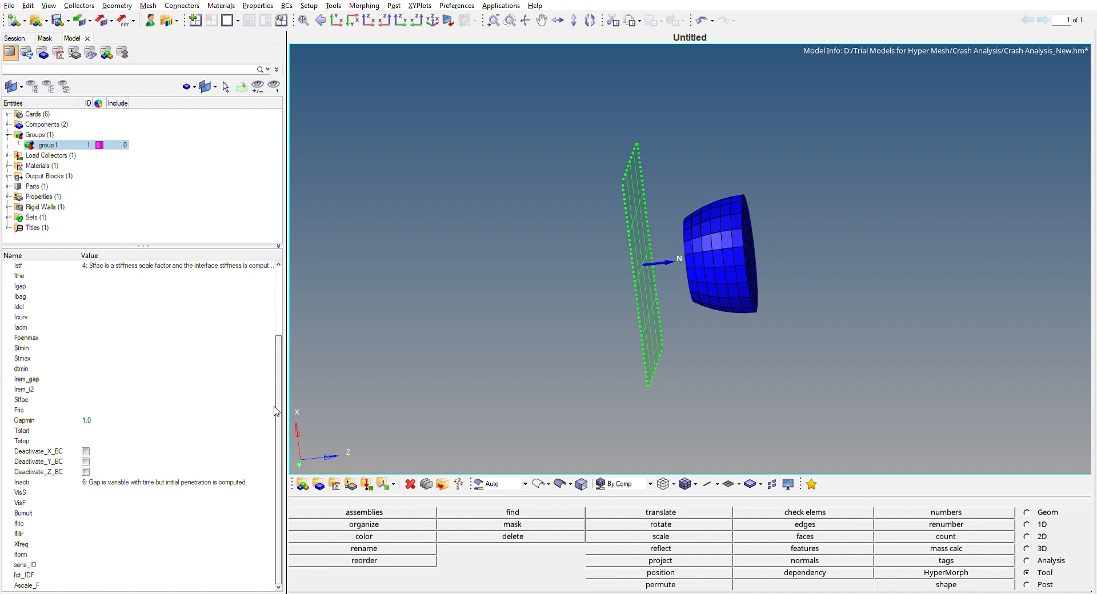
scroll(277, 410, "up", 3)
scroll(278, 434, "down", 3)
scroll(281, 459, "up", 3)
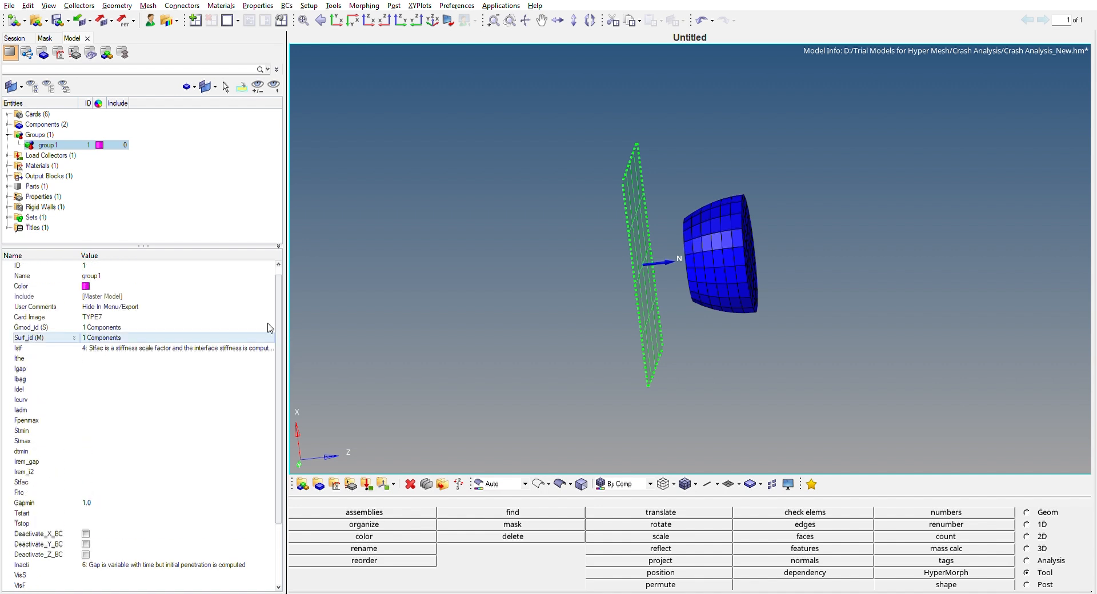
left_click_drag(162, 244, 151, 292)
left_click(145, 270)
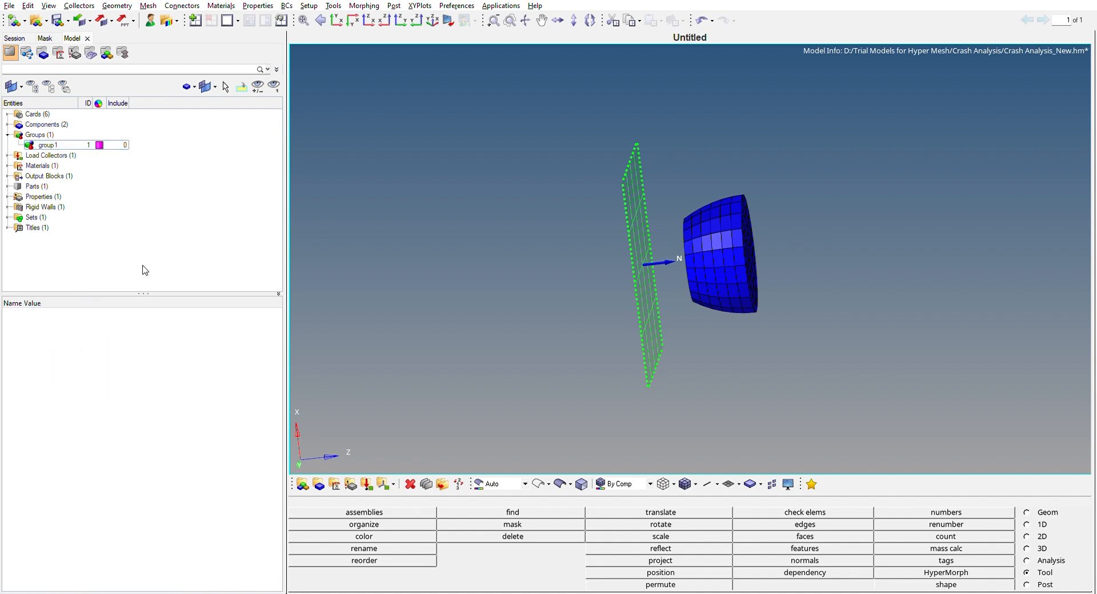
left_click(8, 130)
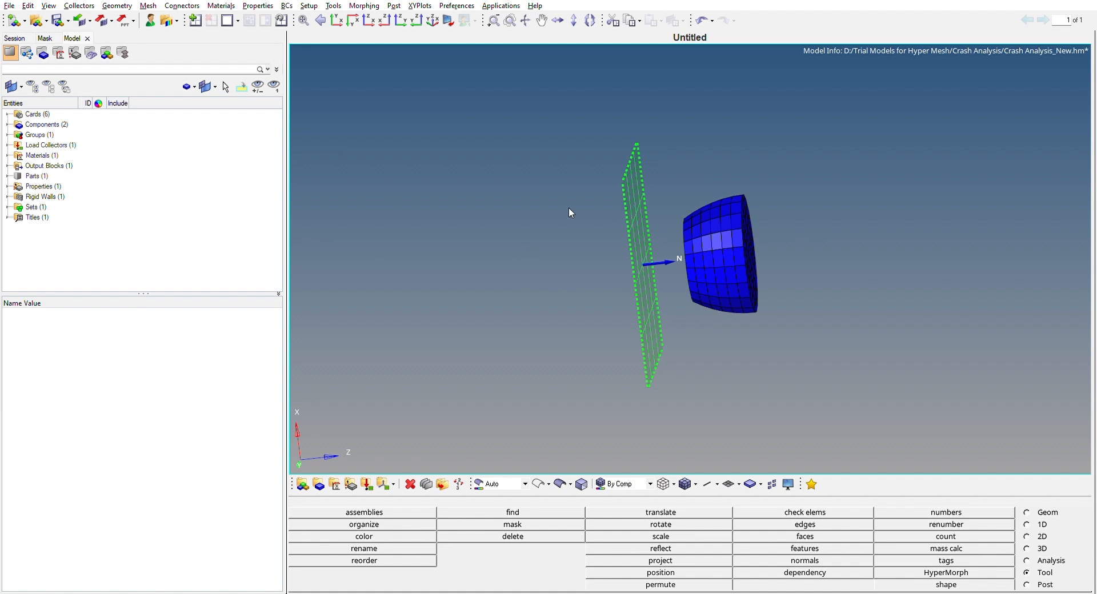
Review the Result output block's solver keyword, assigned component entities and requested output variables.
left_click(8, 166)
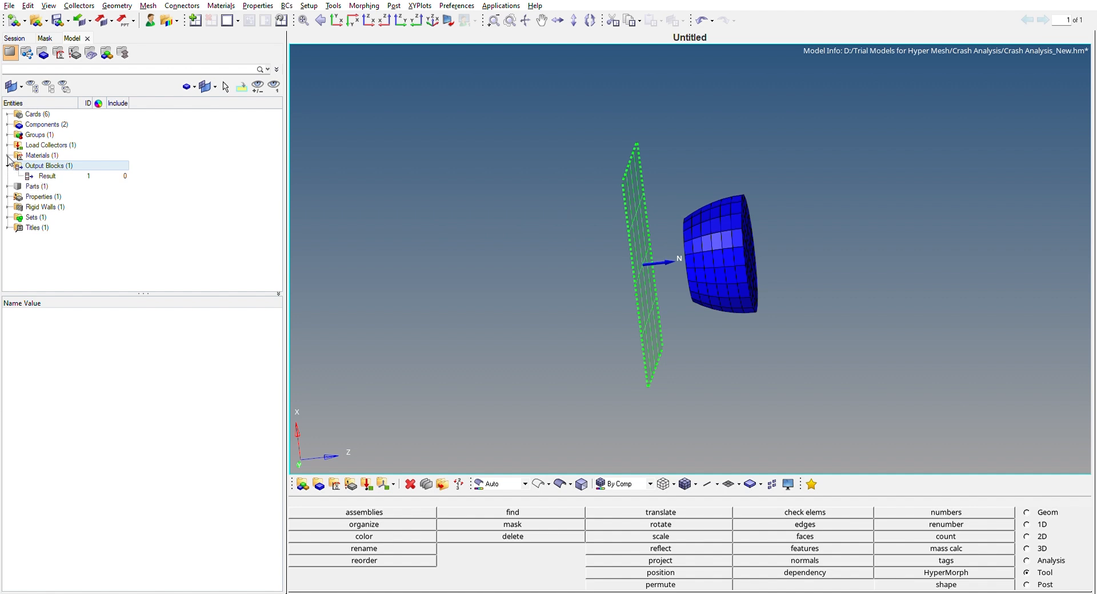
left_click(72, 173)
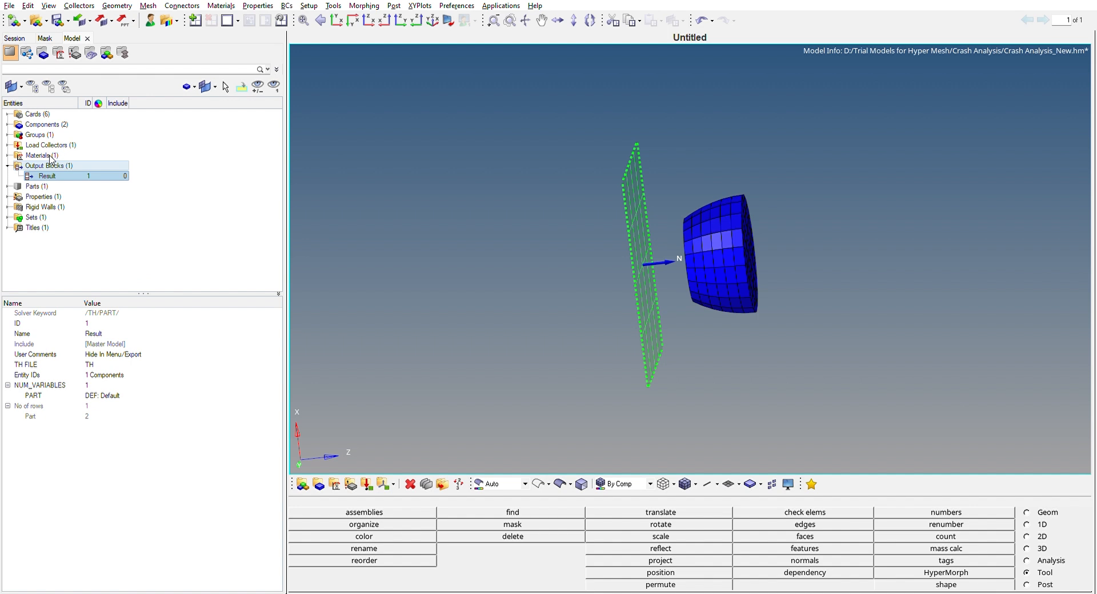
left_click(100, 240)
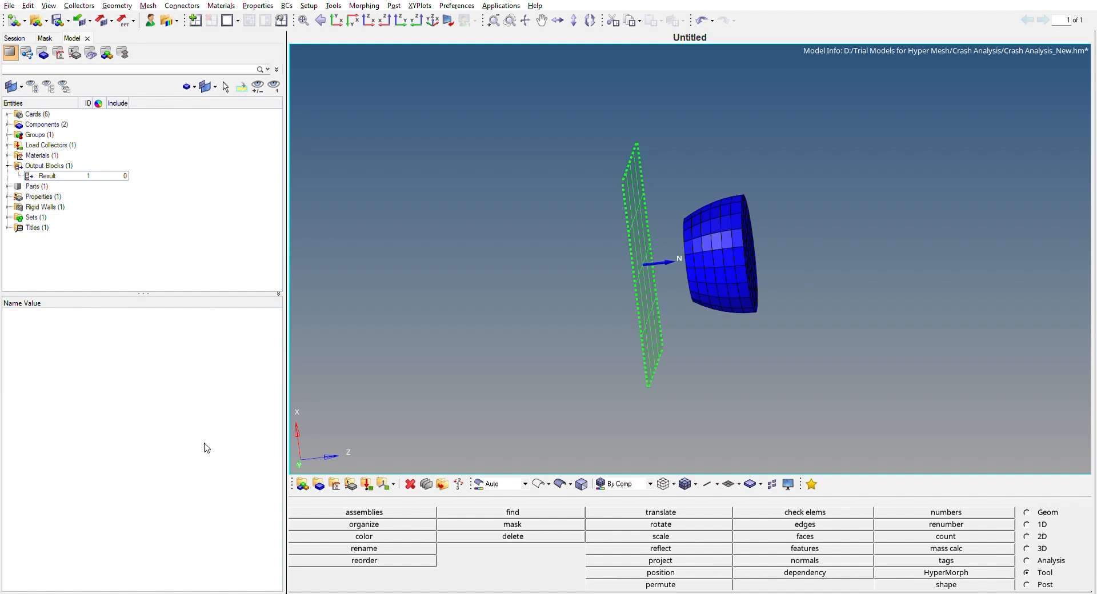
left_click(57, 176)
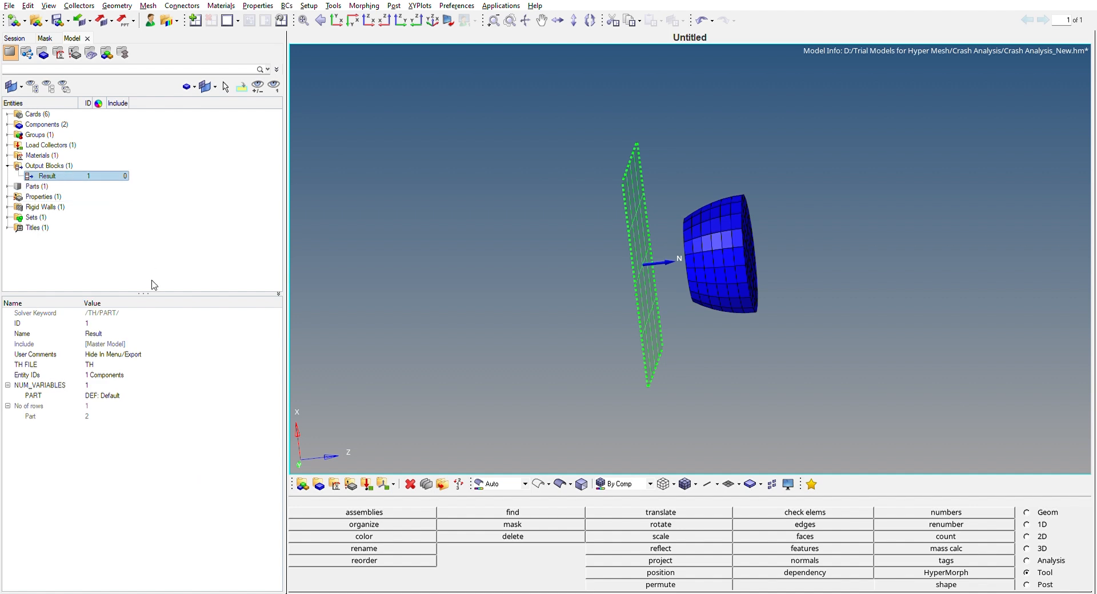
left_click(117, 372)
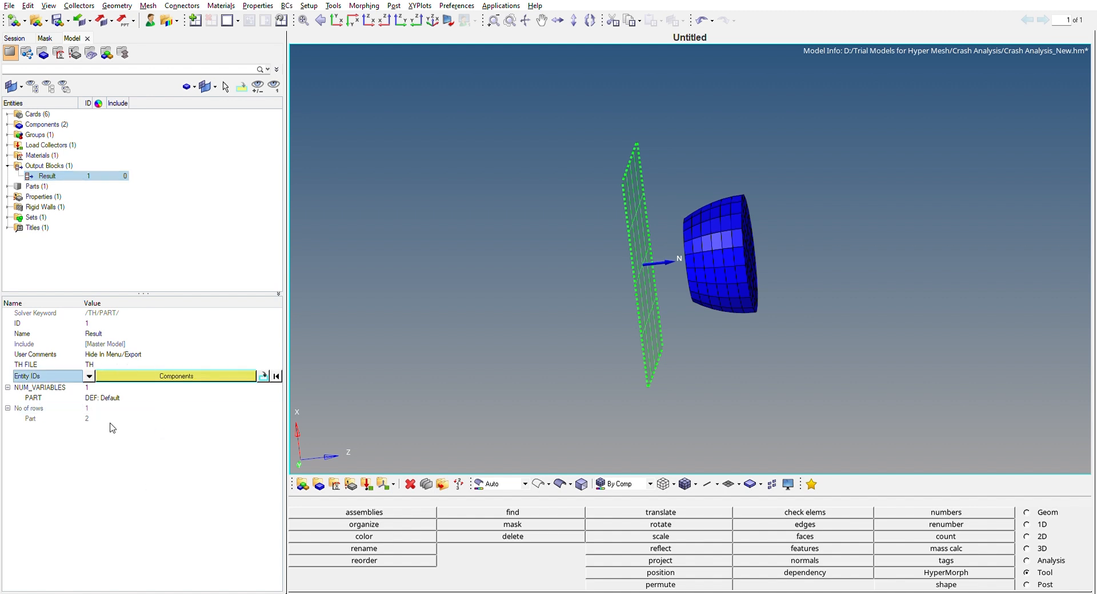
left_click(140, 258)
left_click(67, 176)
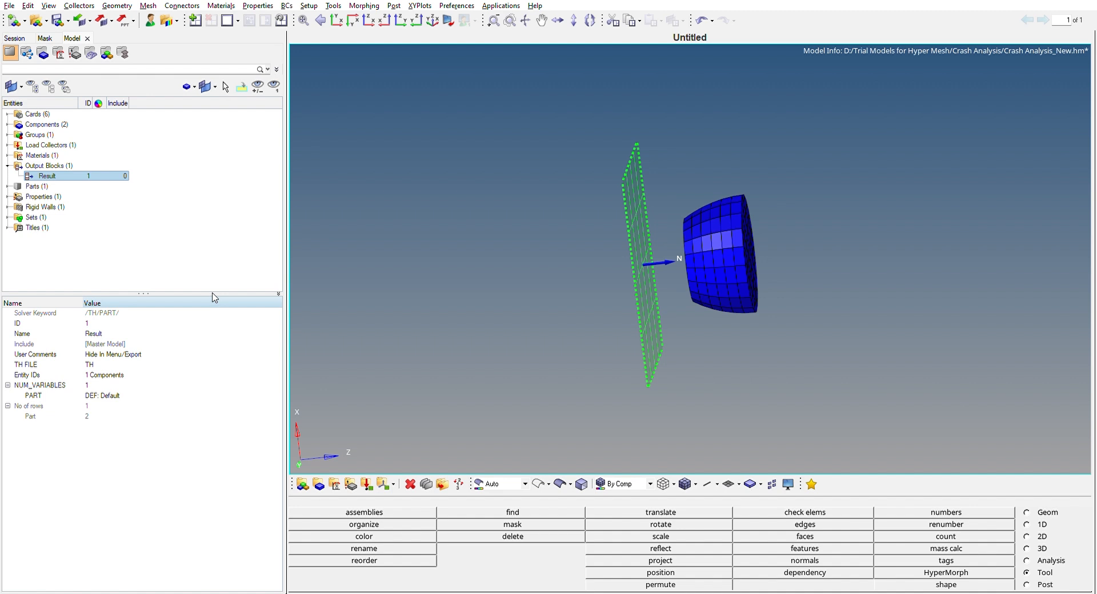
left_click(102, 257)
left_click(8, 165)
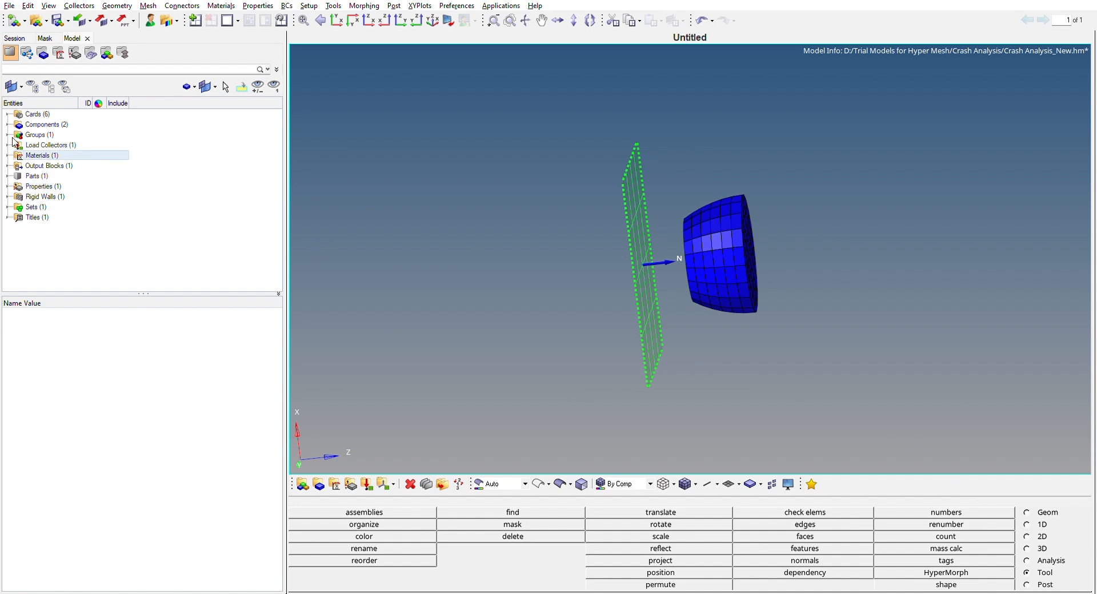
View the available control cards and review the ENG_ANIM_DT animation timing and the ENG_ANIM_ELEM element output selections.
left_click(7, 113)
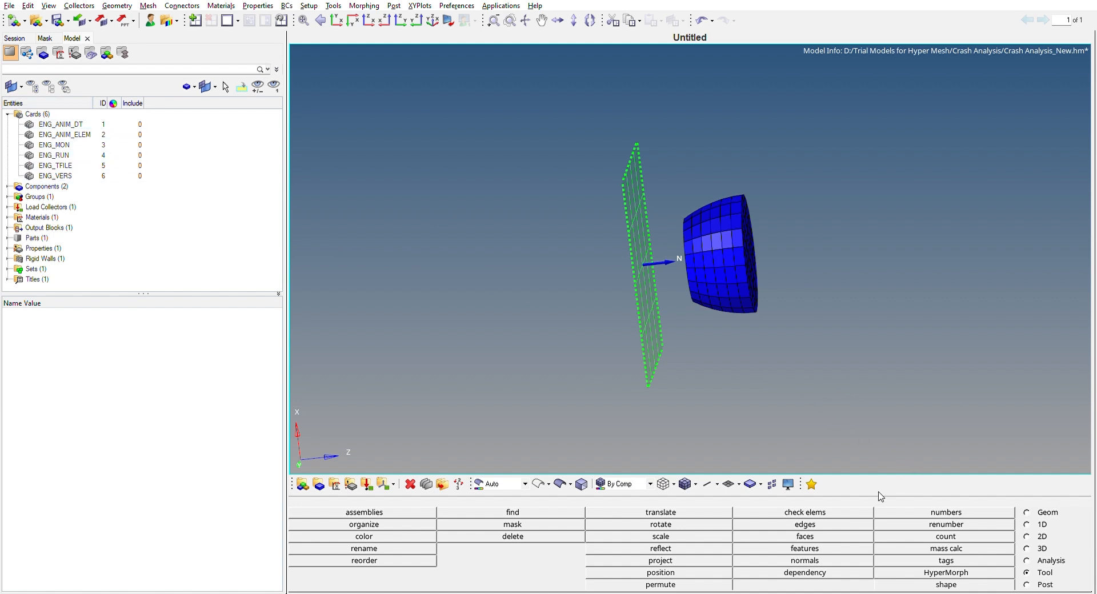
left_click(1030, 556)
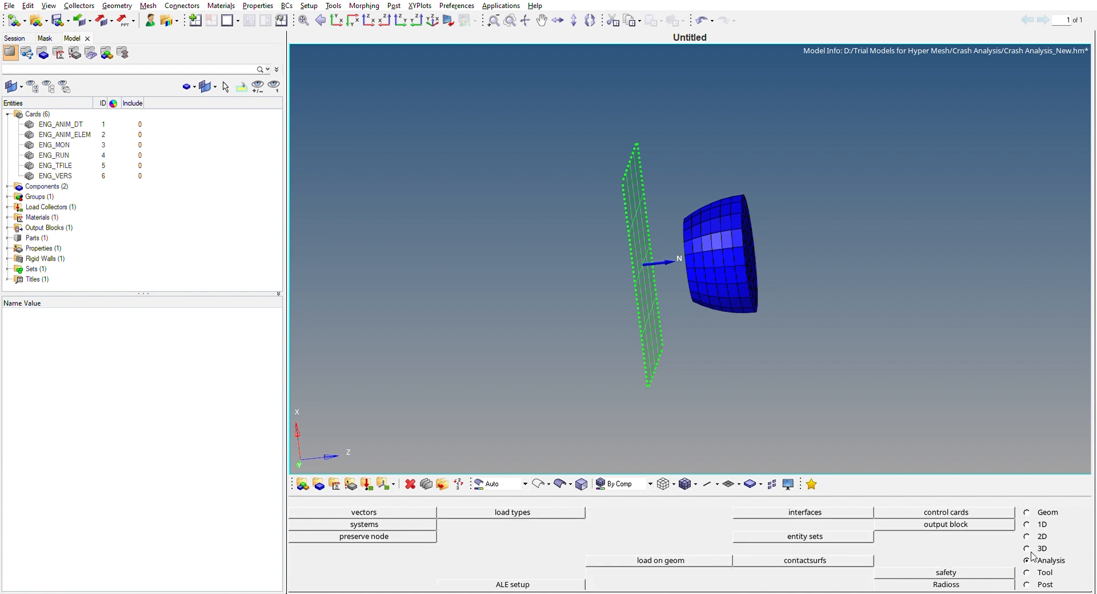
left_click(904, 508)
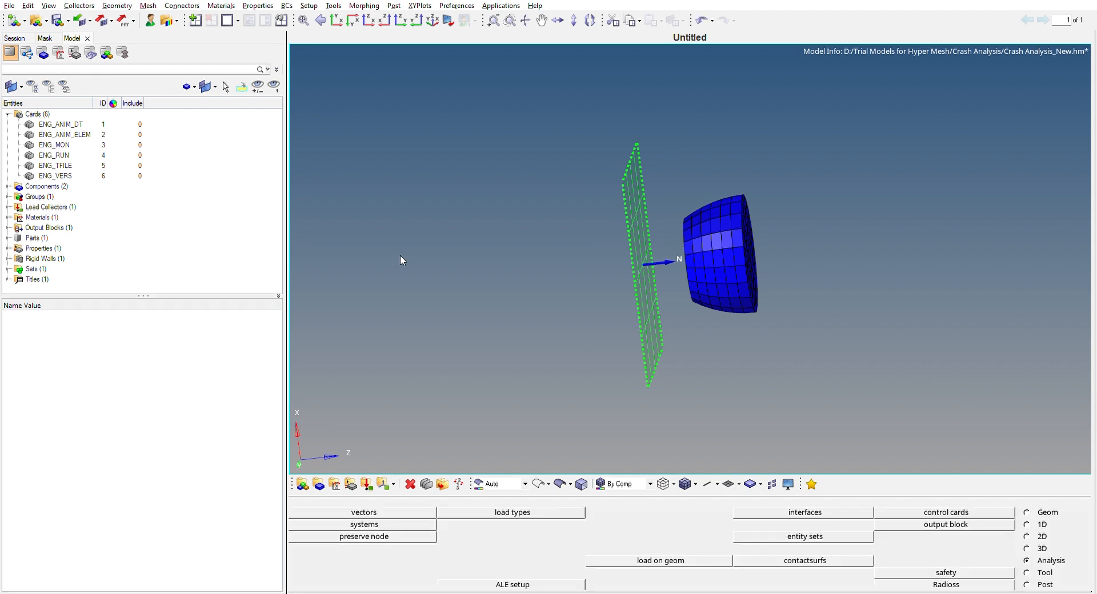
left_click(90, 123)
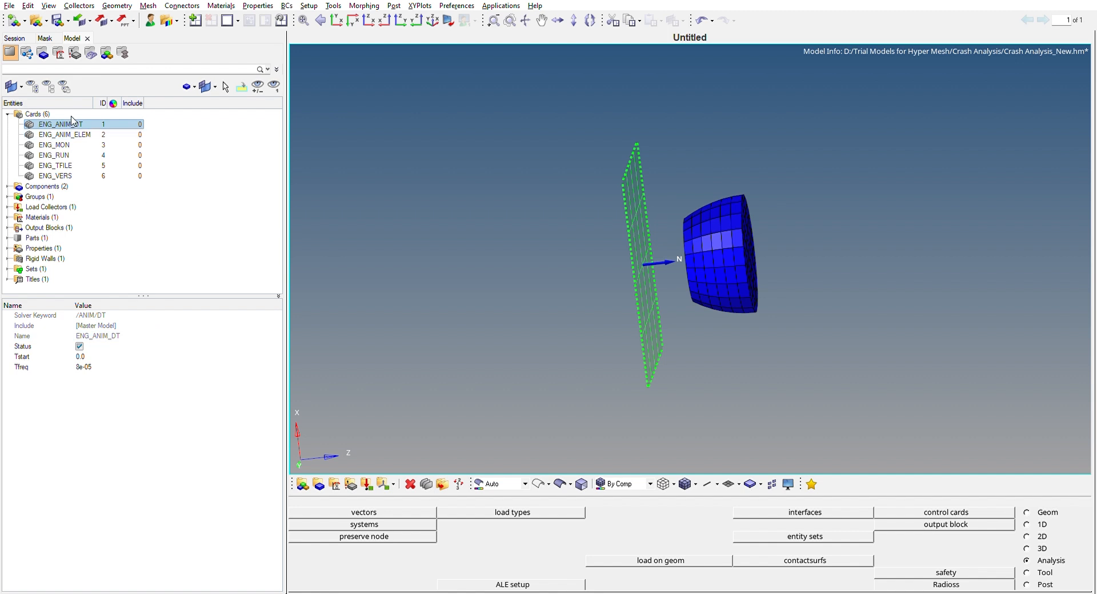
left_click(109, 367)
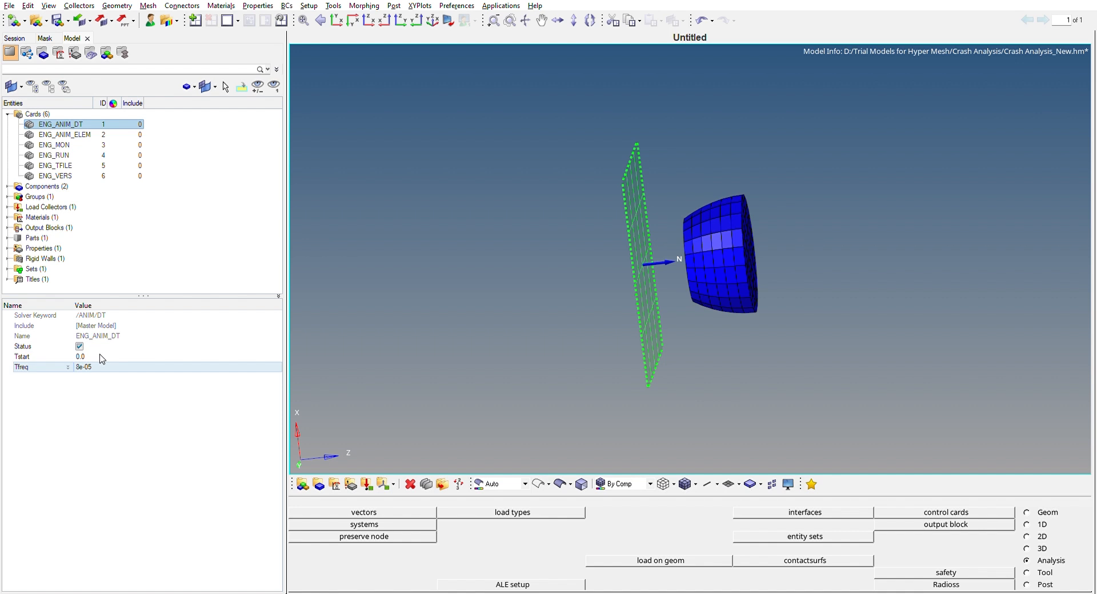
left_click(98, 133)
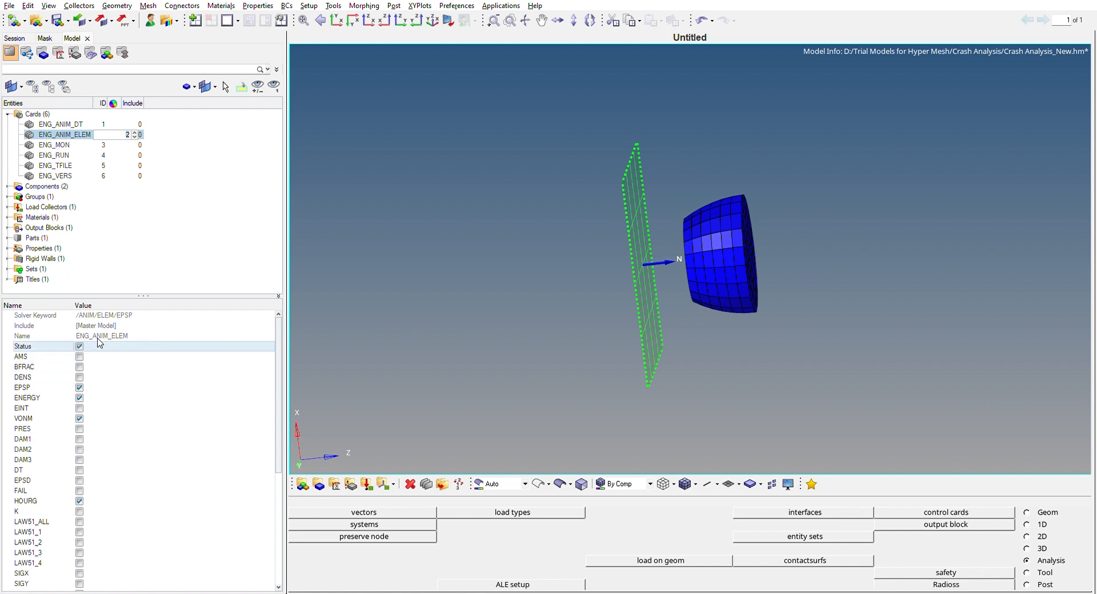
left_click(79, 387)
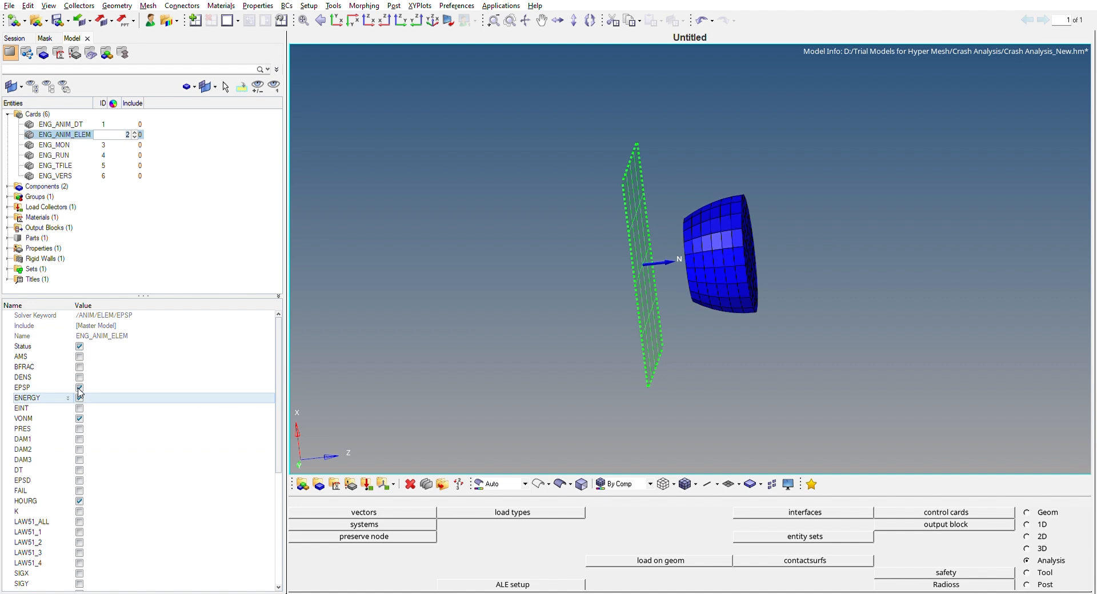
Review the ENG_MON, ENG_RUN, ENG_TFILE and ENG_VERS cards, including the run name, stop time, time-history frequency and version number.
left_click(82, 143)
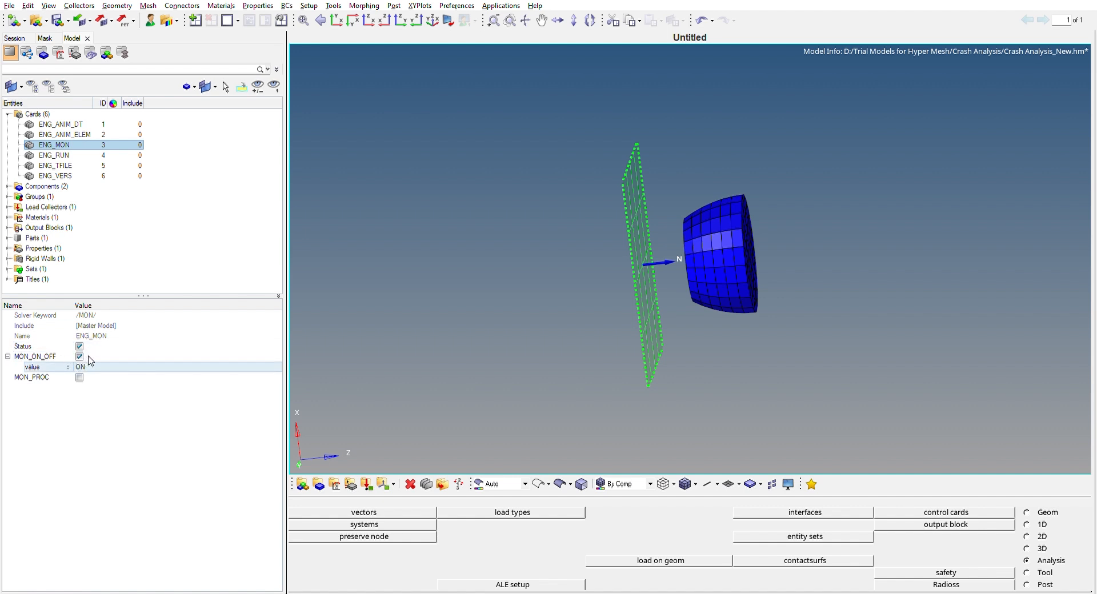
left_click(89, 155)
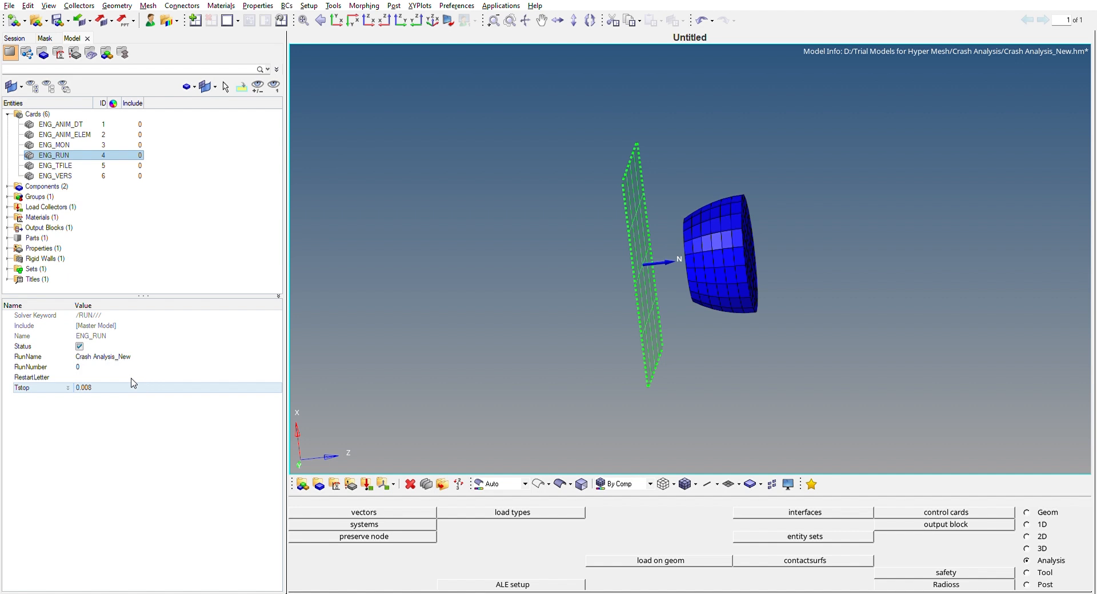
left_click(97, 388)
left_click(80, 164)
left_click(136, 366)
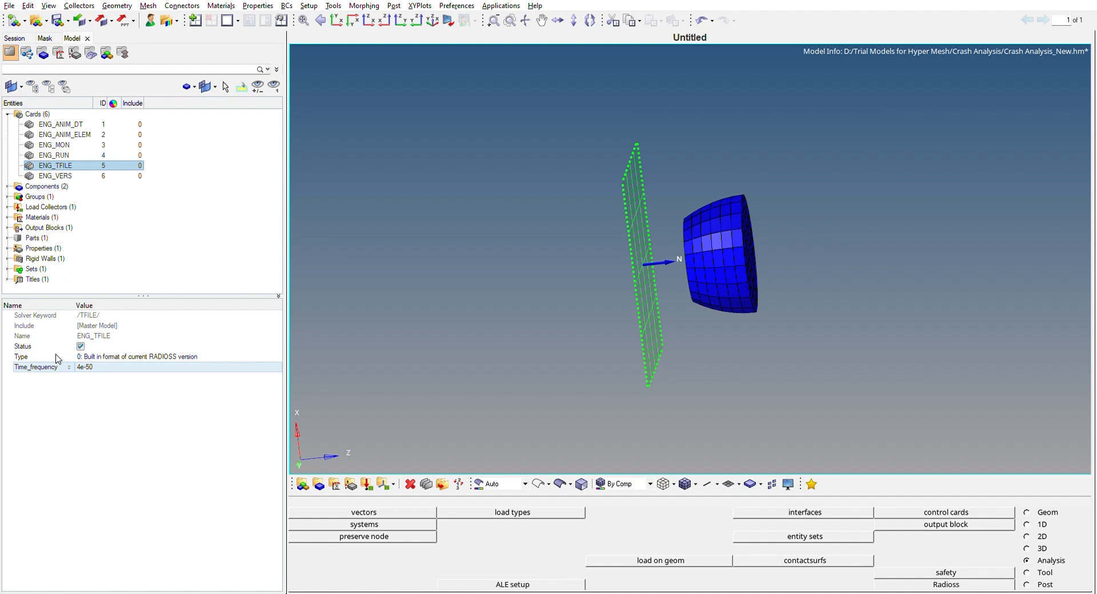
left_click(98, 176)
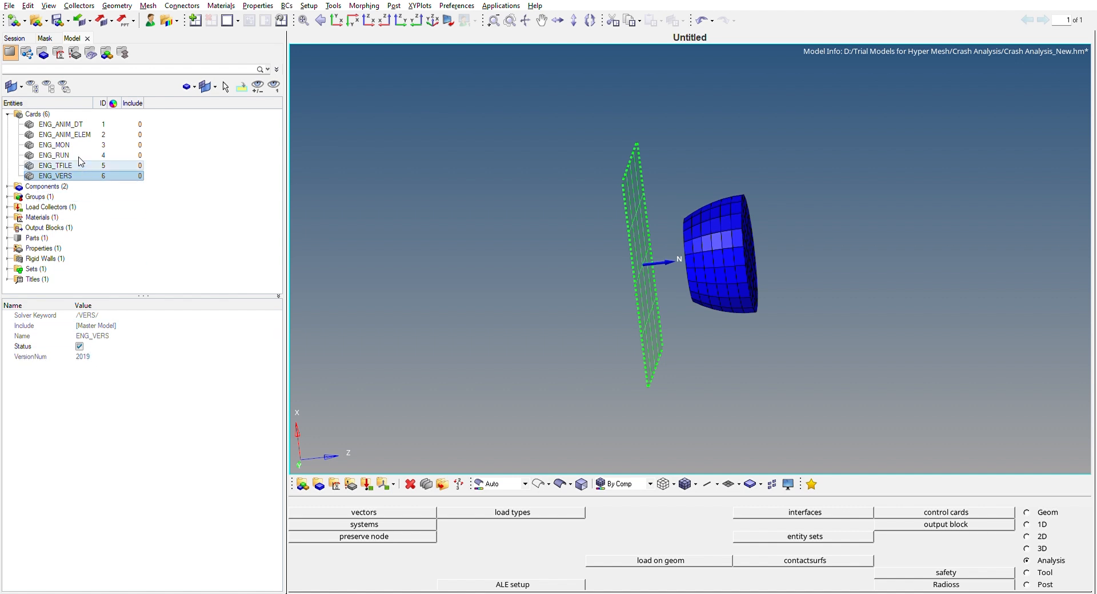
left_click(7, 113)
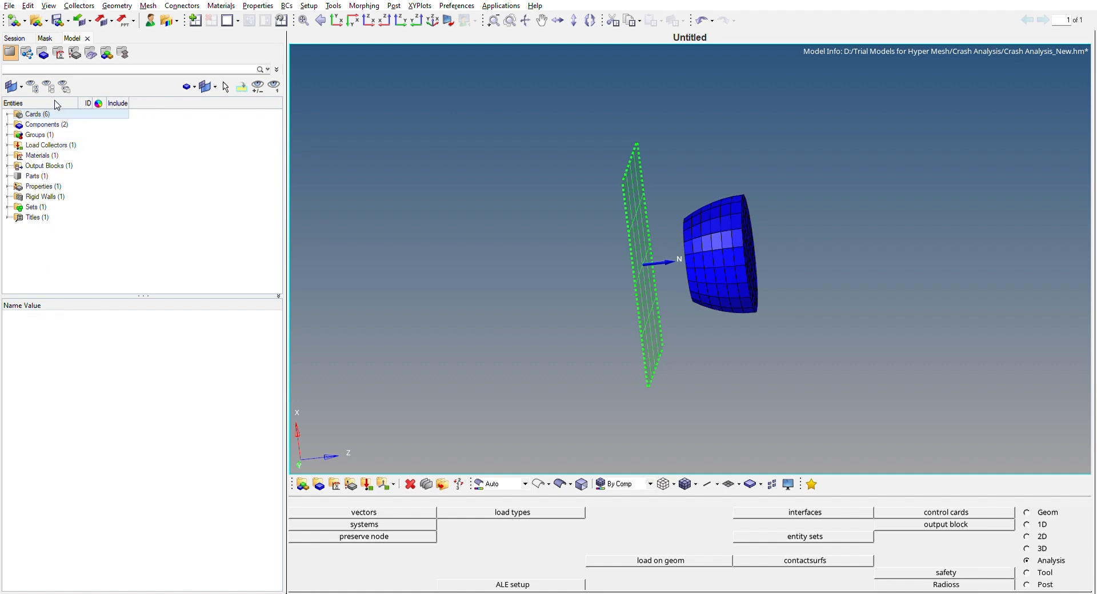
left_click(6, 114)
left_click(7, 113)
left_click(1028, 505)
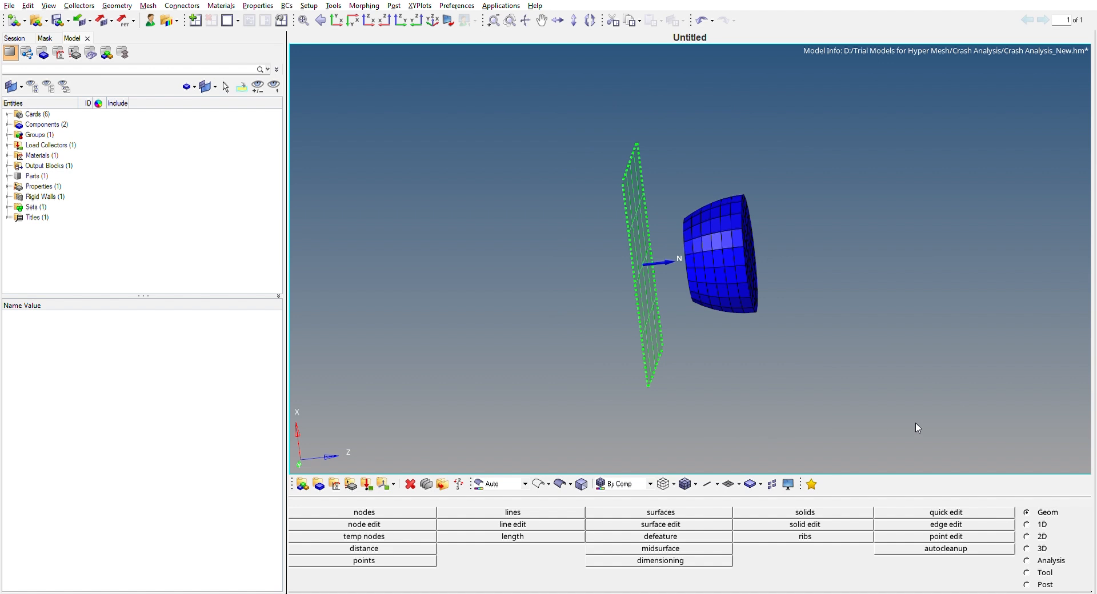
left_click(1036, 558)
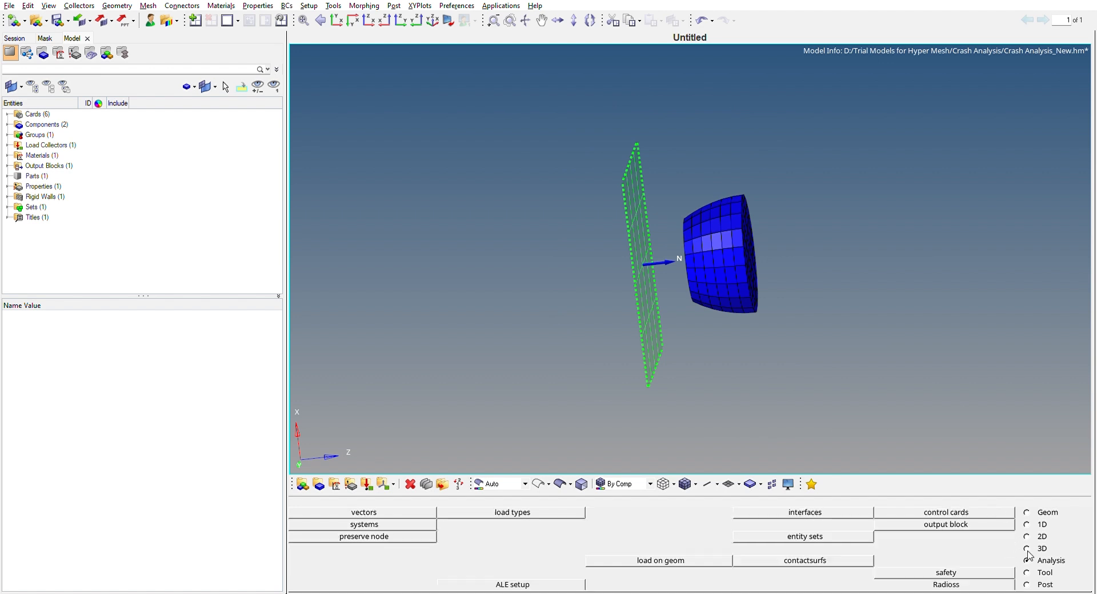
left_click(981, 578)
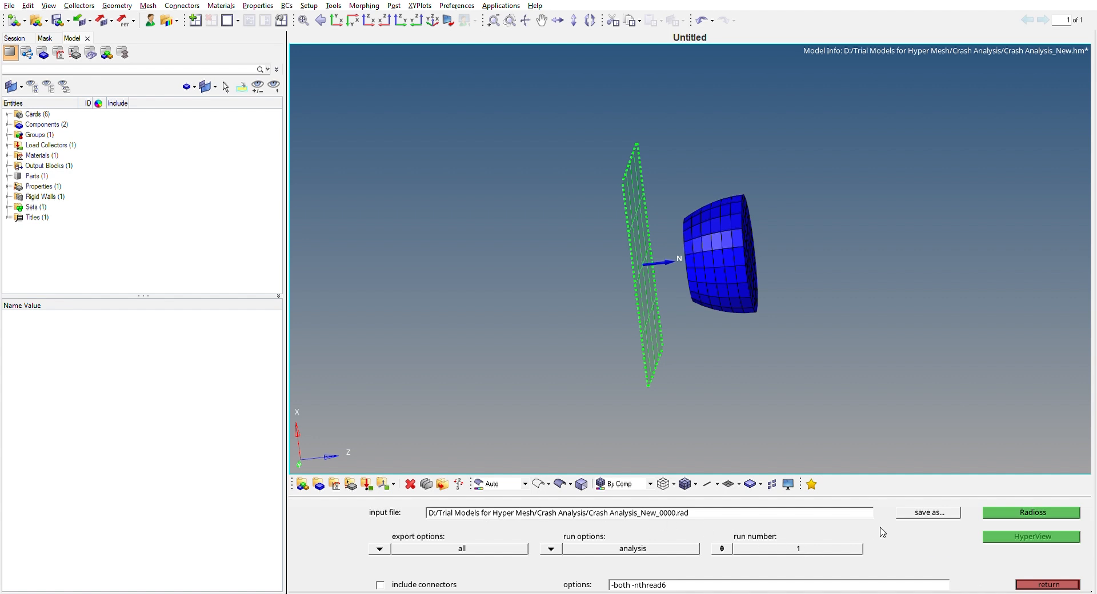
left_click(1017, 513)
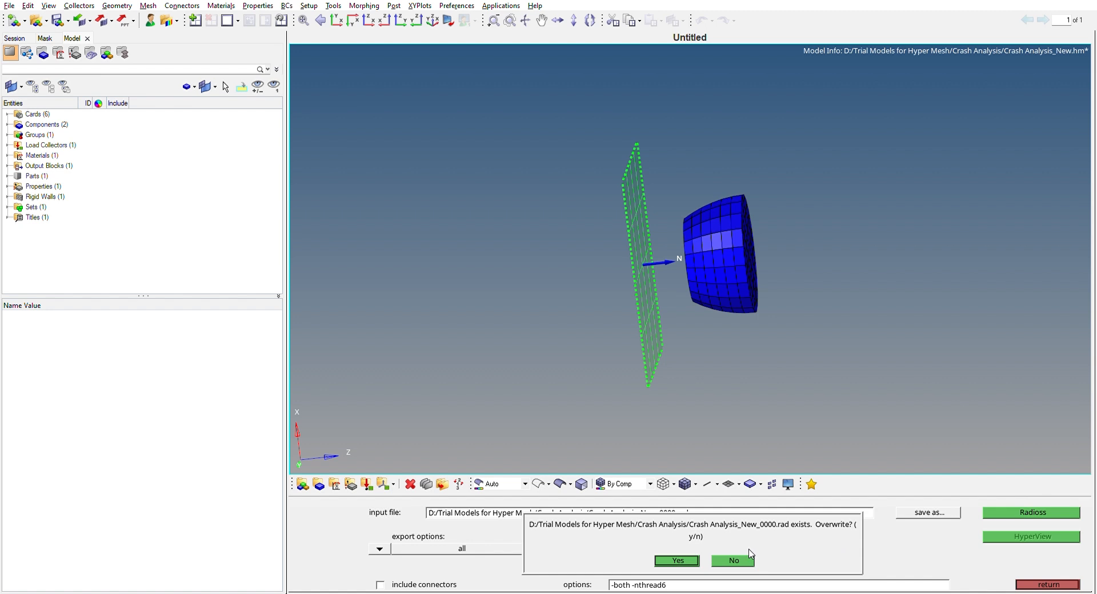
left_click(734, 560)
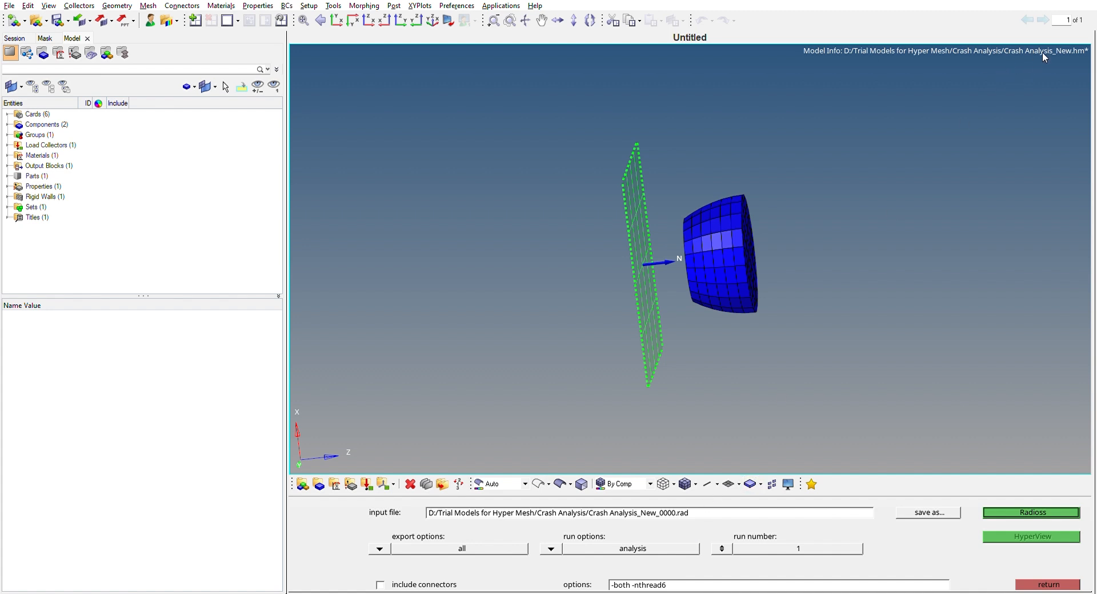
key("Escape")
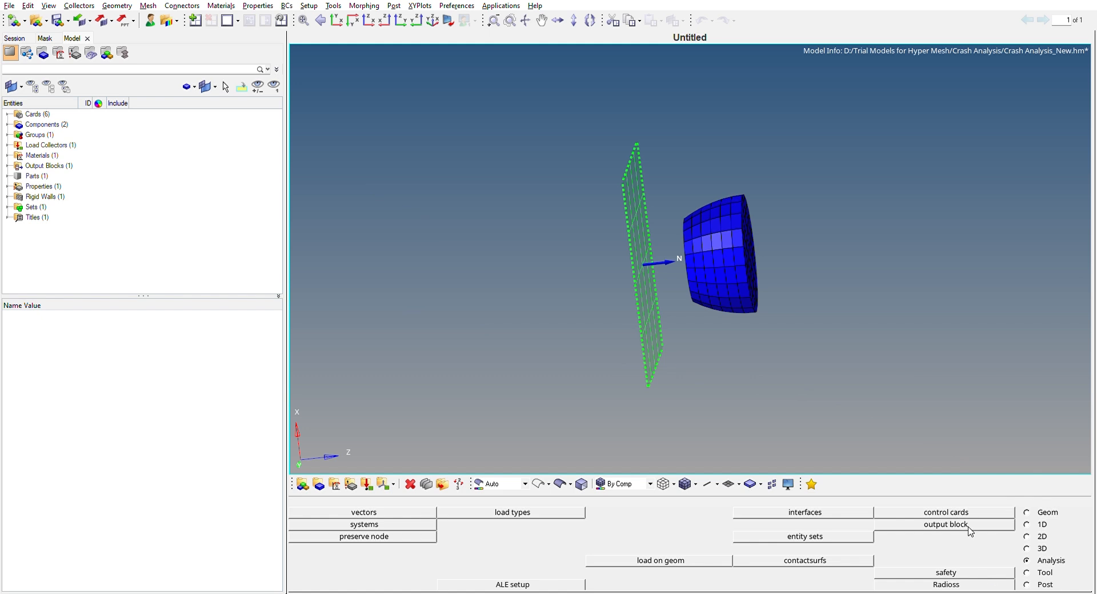
Run the Radioss analysis on the input file Crash Analysis_New_0000.rad.
left_click(947, 583)
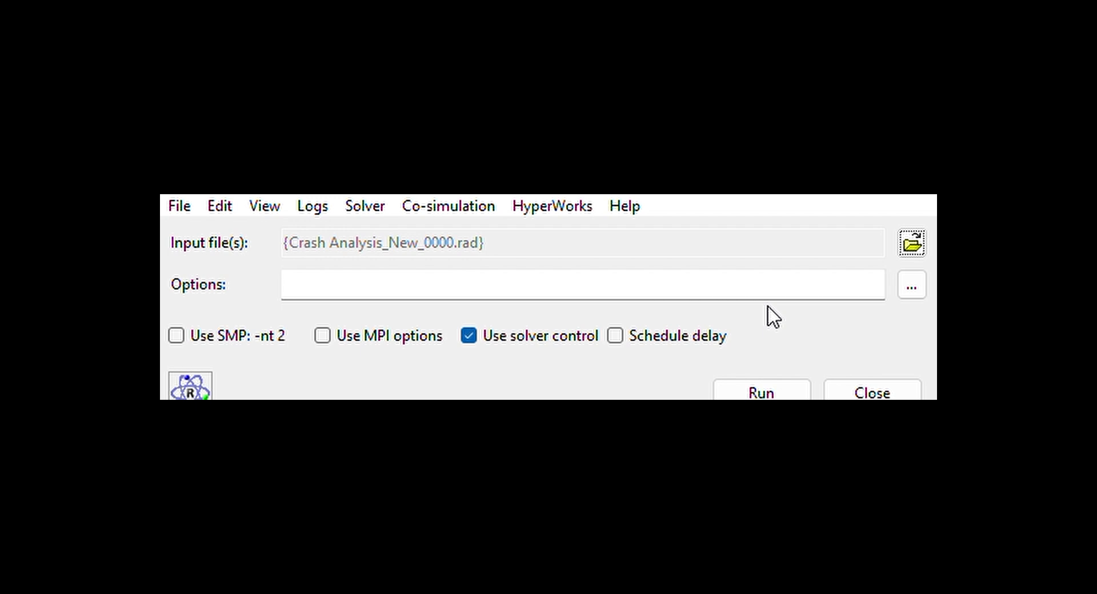
left_click(743, 369)
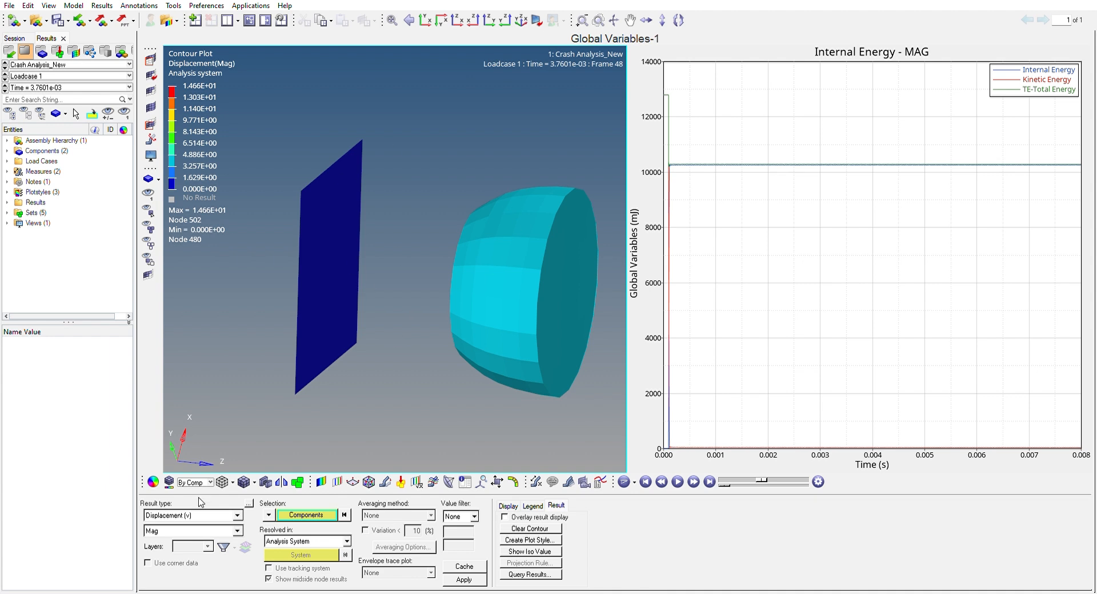
Contour the components with displacement magnitude, followed by Von Mises stress as a scalar value on the Mid layer.
left_click(465, 580)
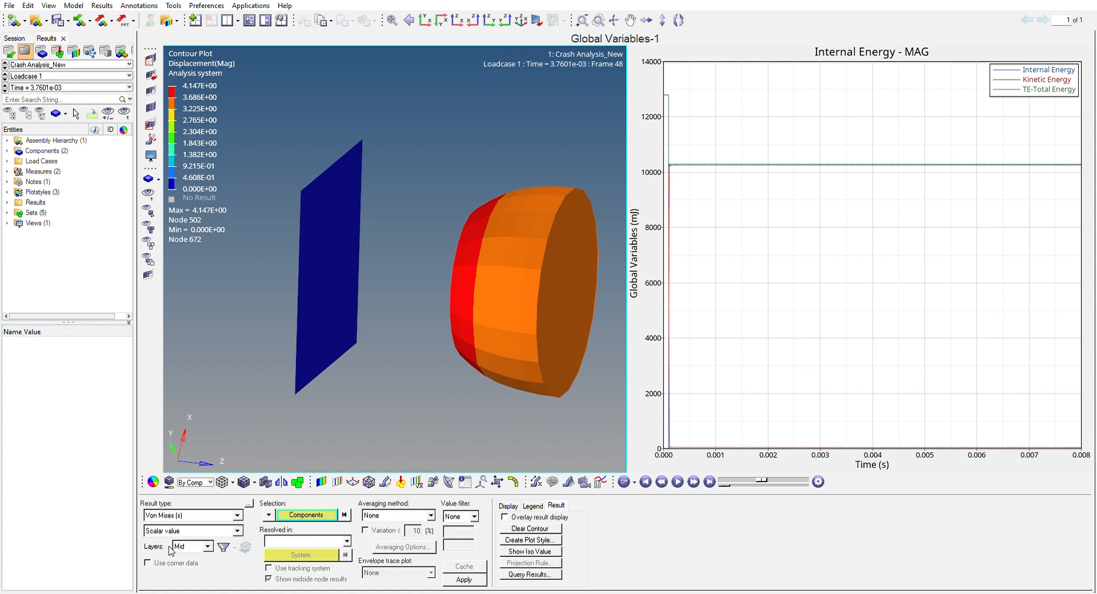
left_click(455, 579)
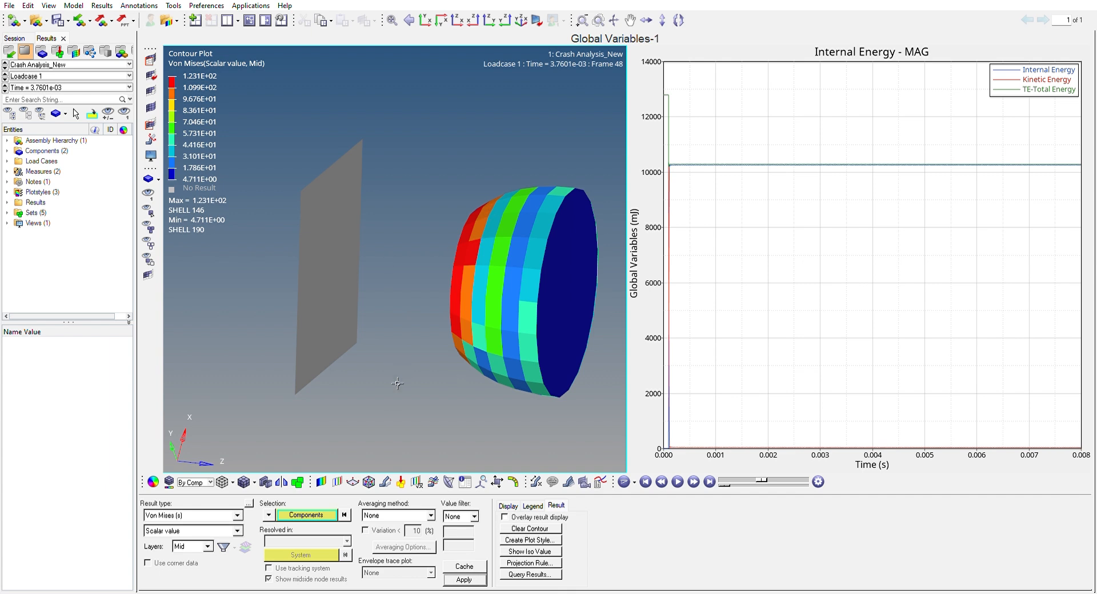
mouse_move(400, 395)
left_mouse_down("ctrl")
mouse_move(492, 392)
mouse_move(412, 389)
mouse_move(411, 250)
mouse_move(467, 246)
left_mouse_up("ctrl")
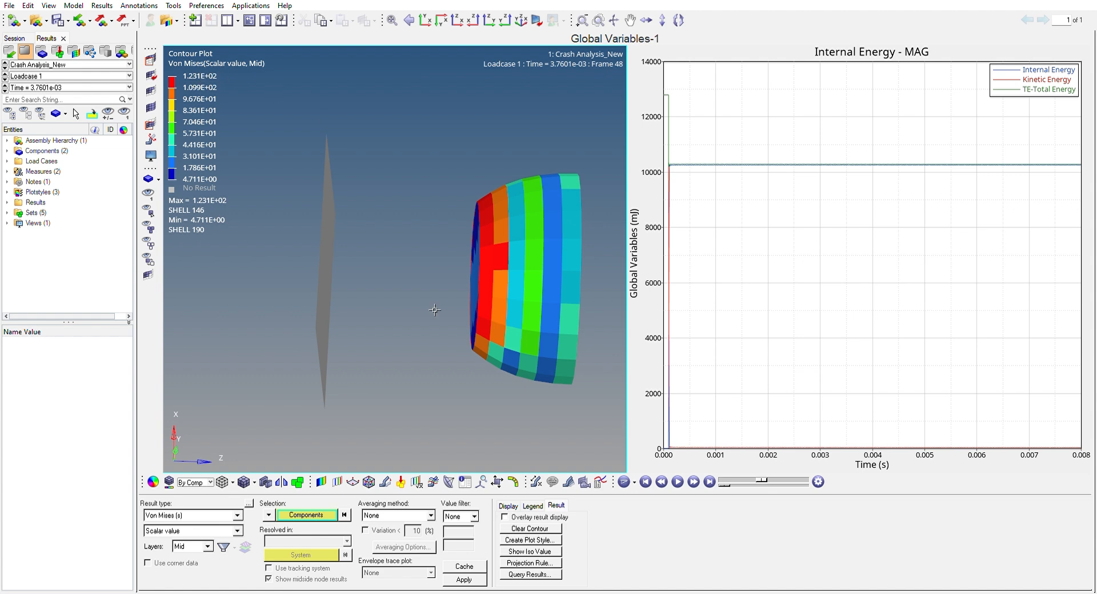
mouse_move(366, 283)
left_mouse_down("ctrl")
mouse_move(401, 290)
mouse_move(367, 285)
left_mouse_up("ctrl")
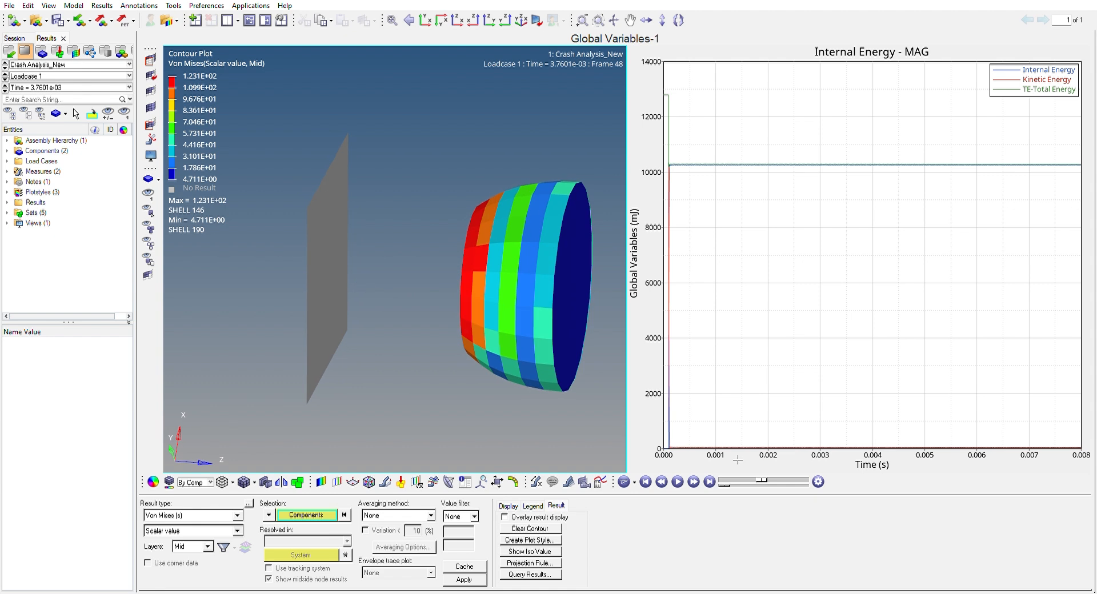
Play the Von Mises animation from the first frame, pausing around the wall impact to examine the bullet's stress and rebound.
left_click_drag(762, 481, 714, 481)
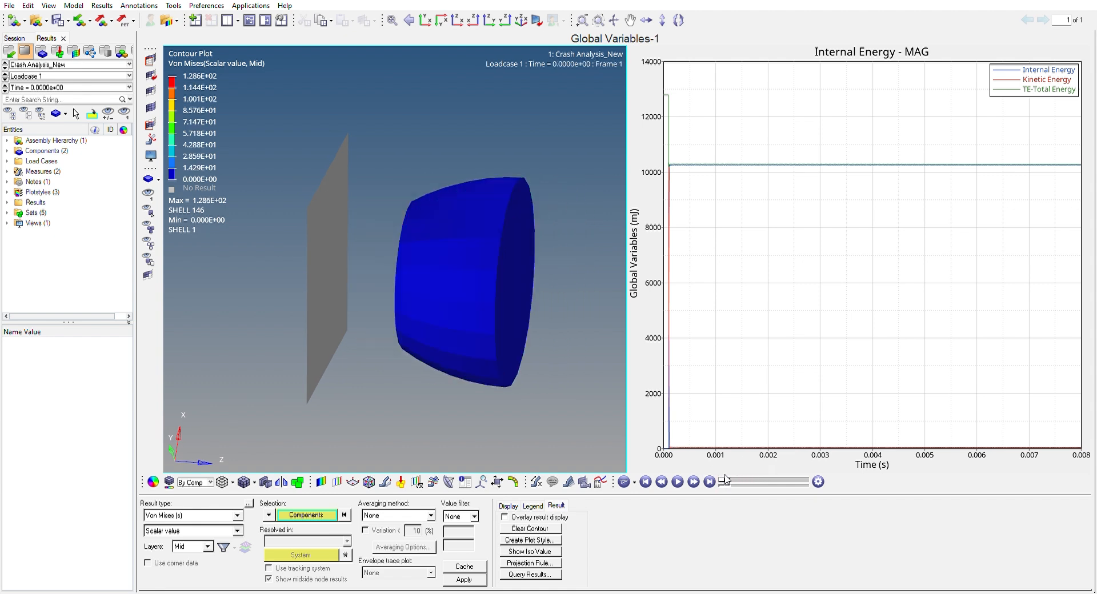
left_click(681, 482)
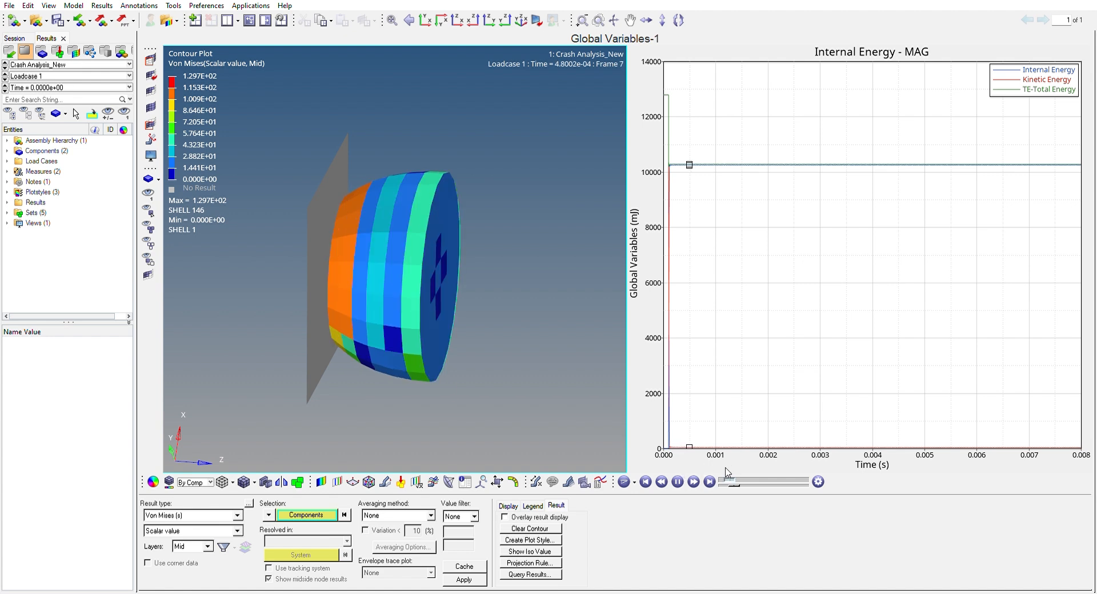
left_click_drag(727, 474, 719, 471)
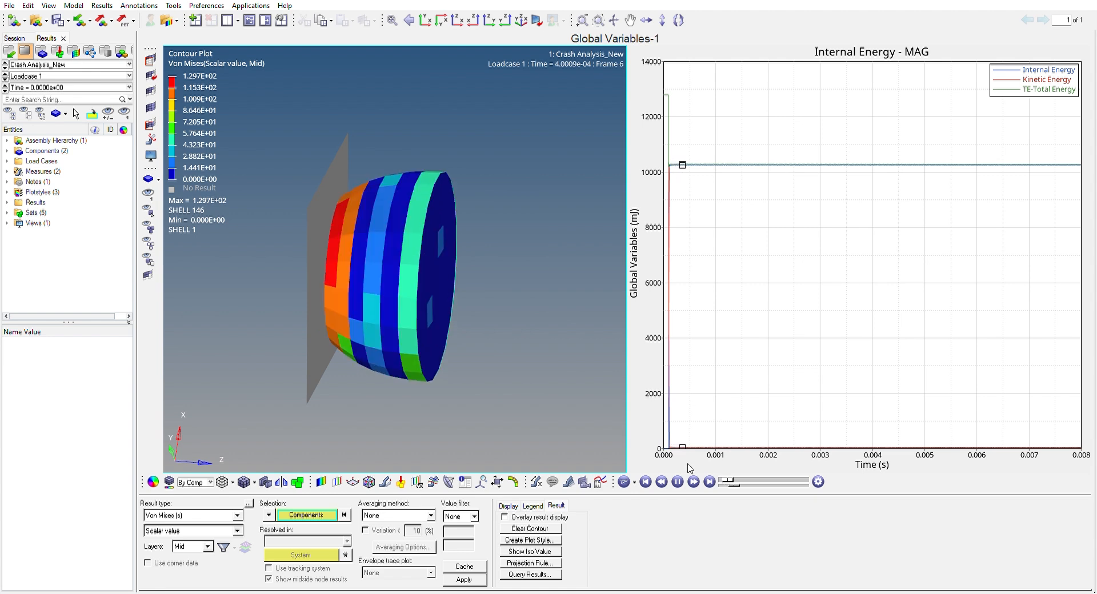
left_click_drag(728, 479, 719, 473)
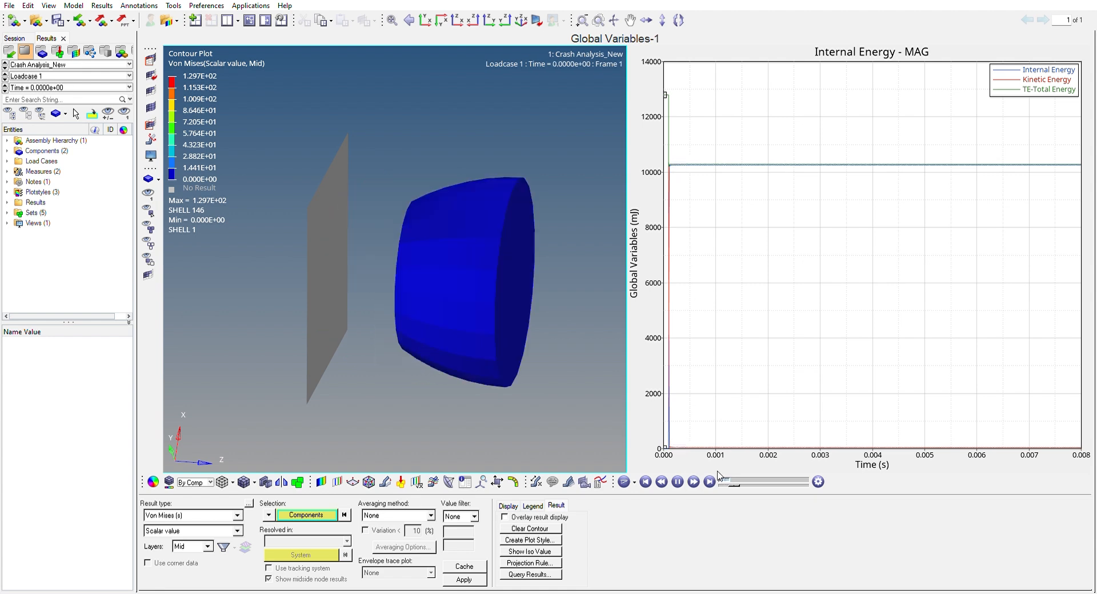
left_click(678, 479)
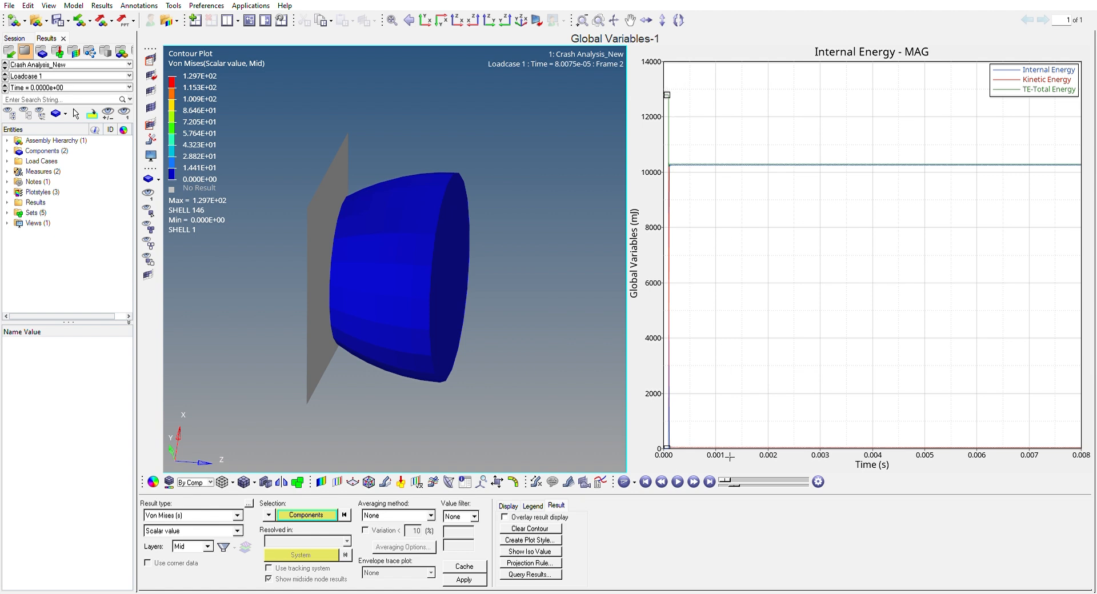
left_click(679, 481)
left_click(679, 479)
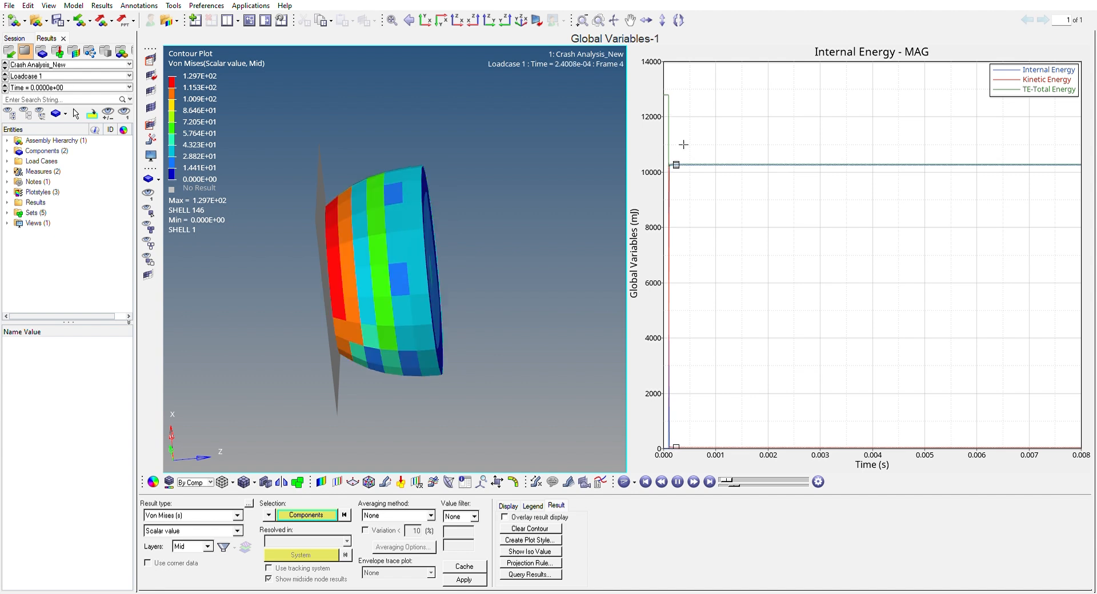
left_click(678, 481)
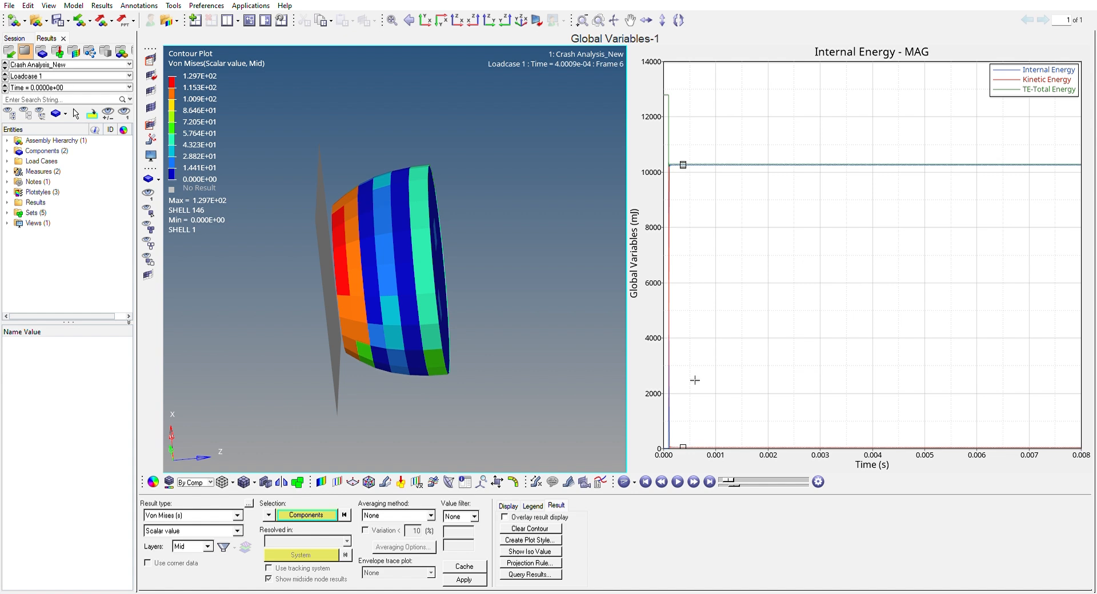
Examine the internal, kinetic and total energy curves closely around the moment of impact in the energy plot.
left_click(710, 172)
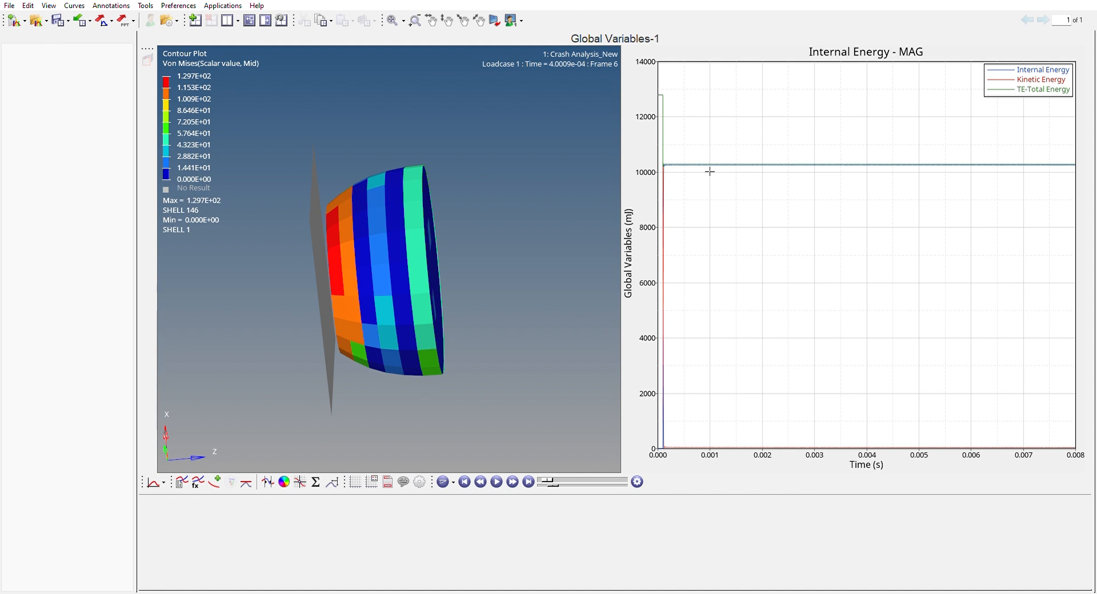
scroll(691, 164, "up", 3)
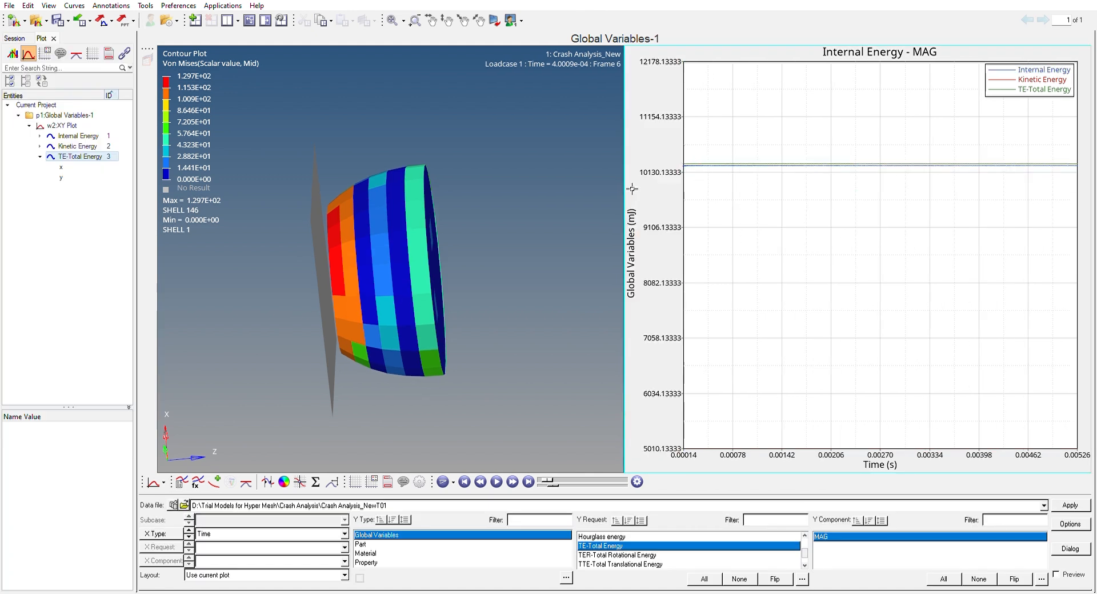
scroll(774, 194, "up", 2)
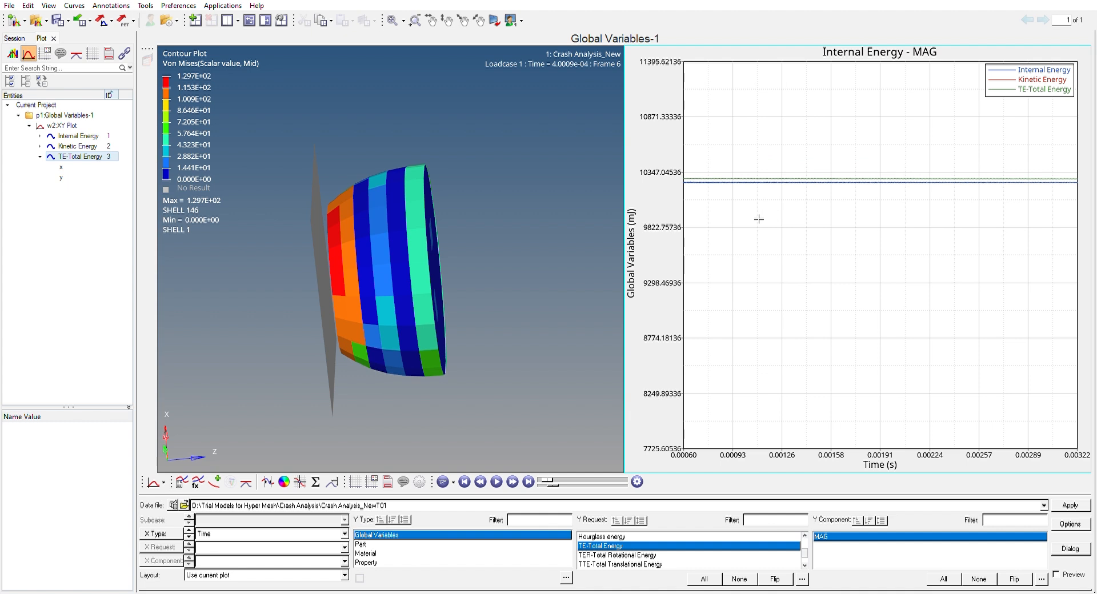
right_click_drag(852, 237, 995, 257, "ctrl")
scroll(995, 257, "down", 3)
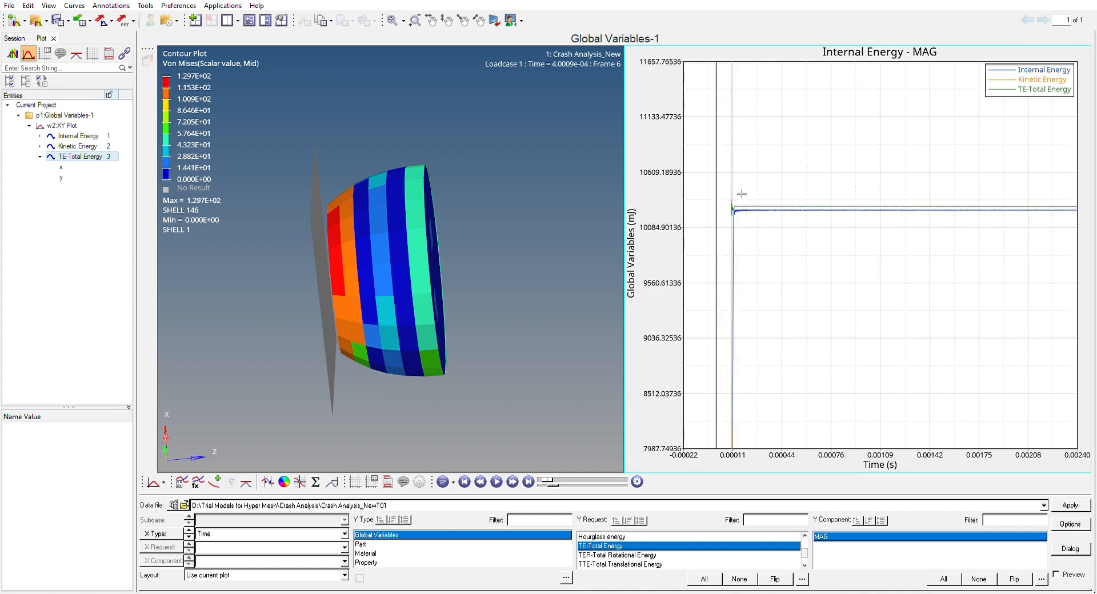
scroll(747, 198, "down", 3)
scroll(744, 201, "up", 10)
right_click_drag(719, 161, 950, 166, "ctrl")
scroll(939, 248, "up", 5)
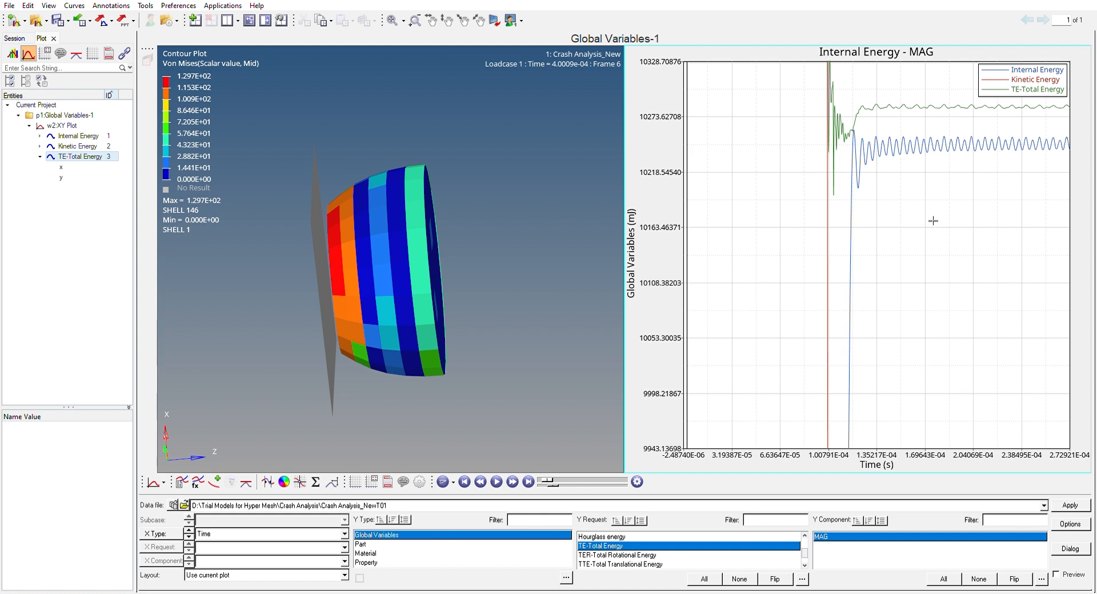
scroll(766, 259, "up", 4)
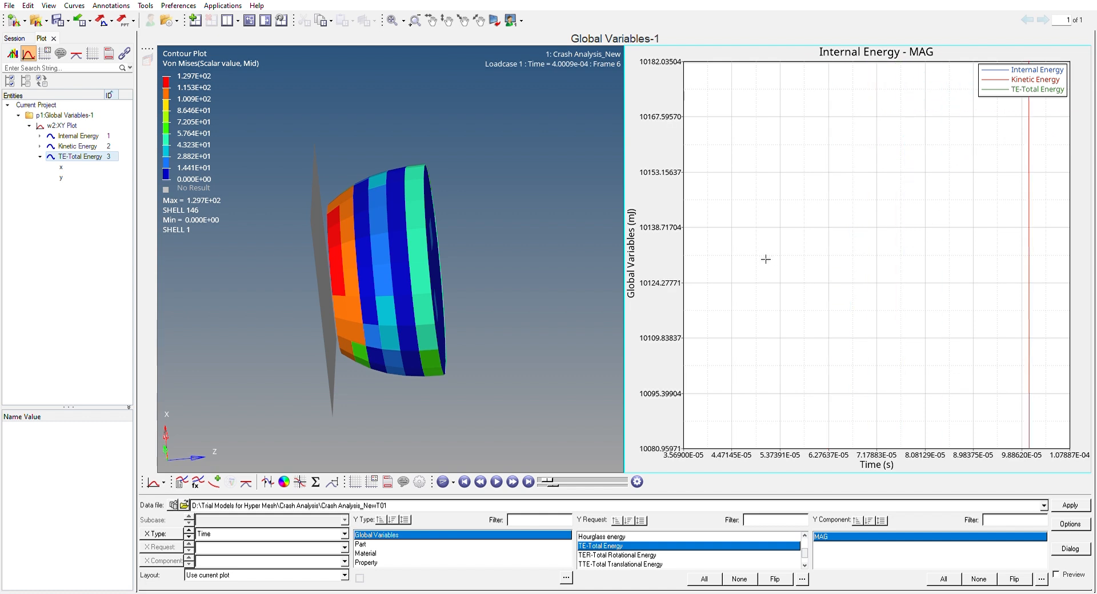
scroll(766, 259, "down", 3)
scroll(766, 259, "down", 6)
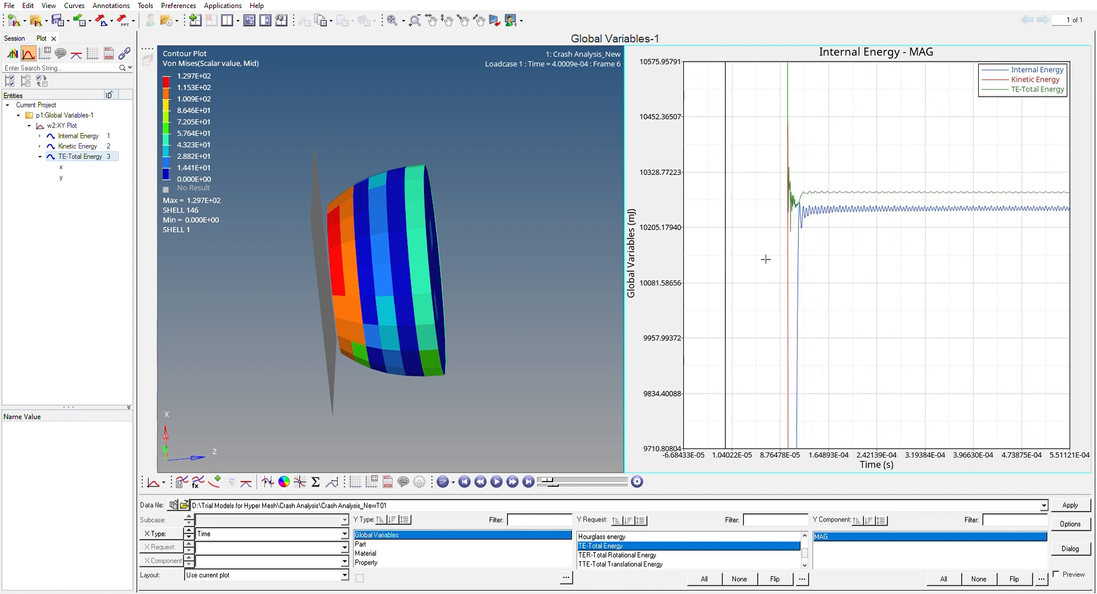
scroll(766, 259, "down", 5)
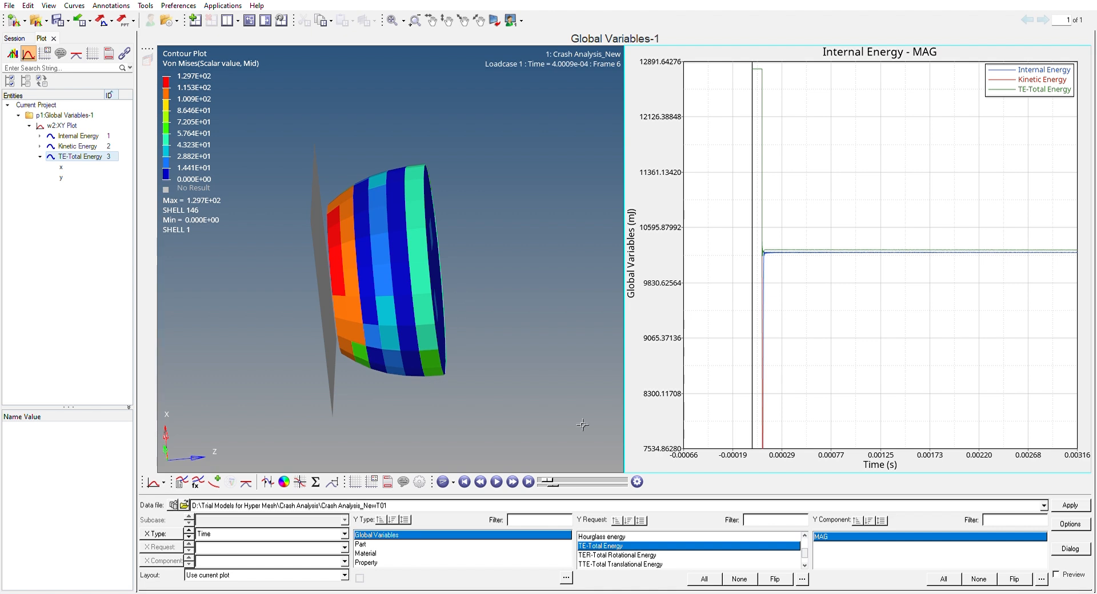
left_click(460, 424)
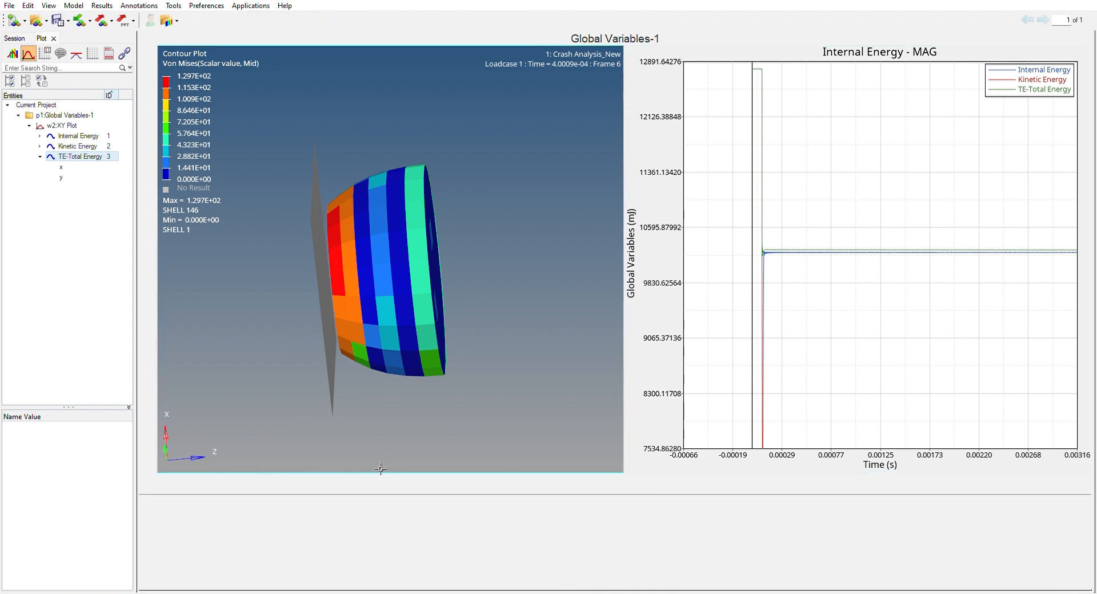